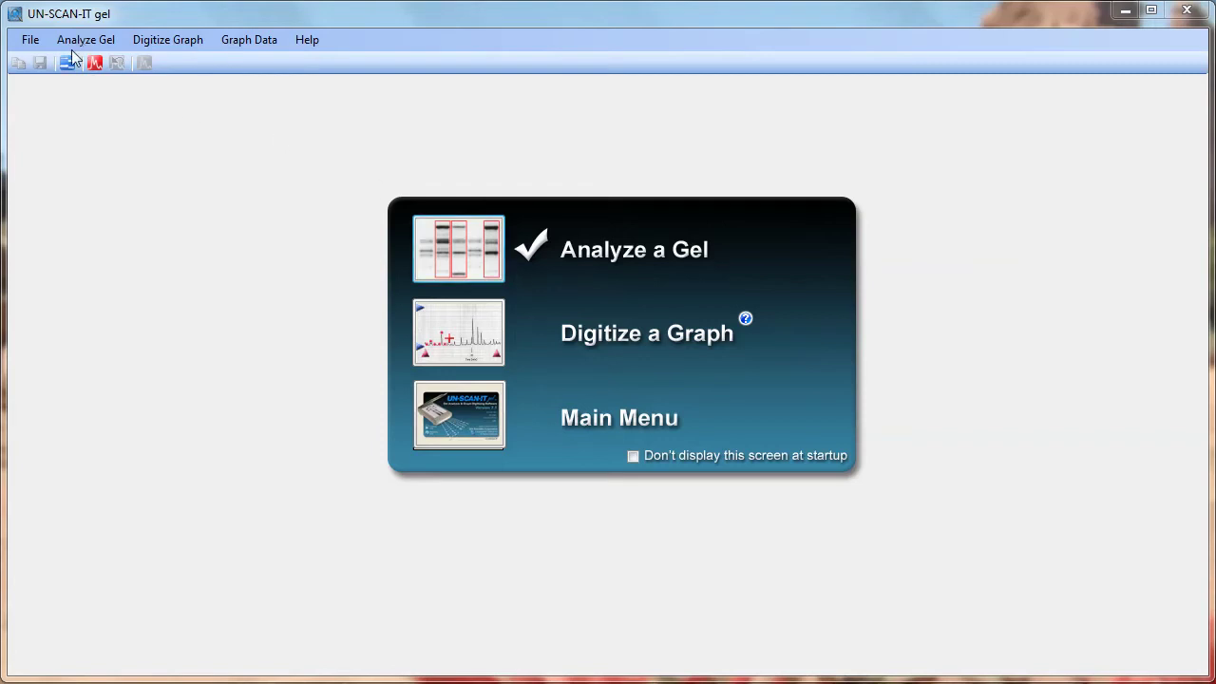
# - Start a new gel analysis and continue past the guidance on importing gel images
pyautogui.click(464, 252)
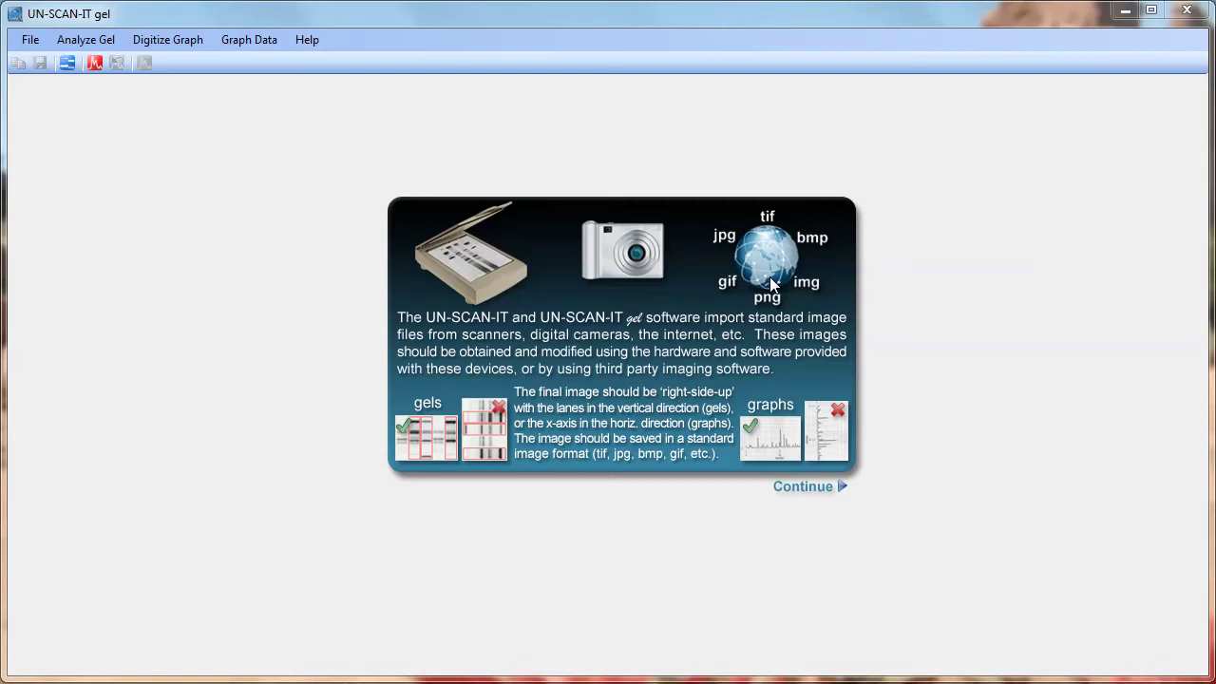
pyautogui.click(432, 443)
# - Open SDS-PAGE Sample.jpg and choose positive Lane Analysis after reviewing the lane and segment explanations
pyautogui.click(470, 253)
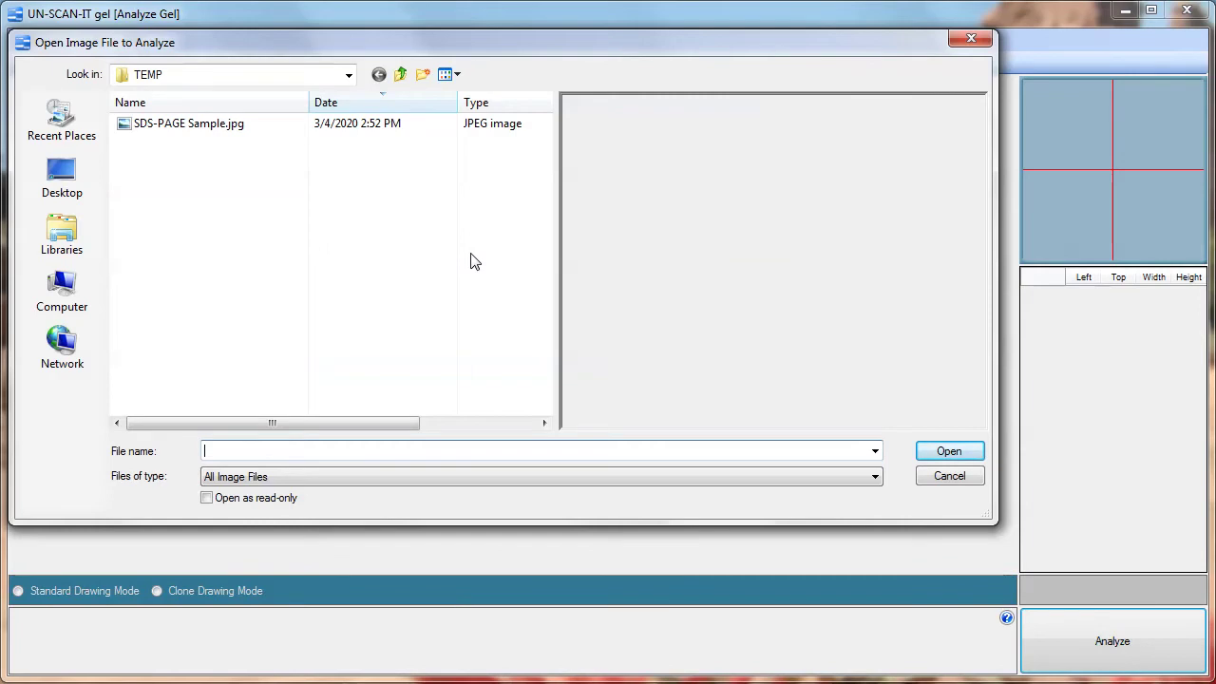
pyautogui.doubleClick(167, 127)
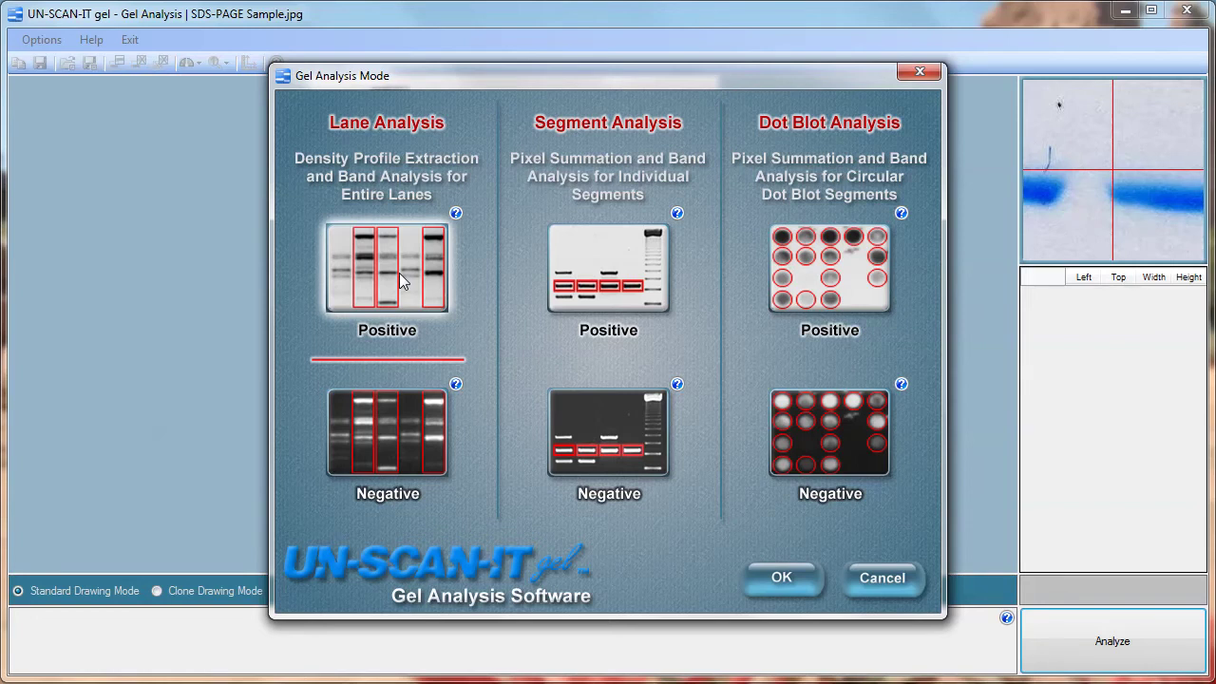
pyautogui.click(456, 213)
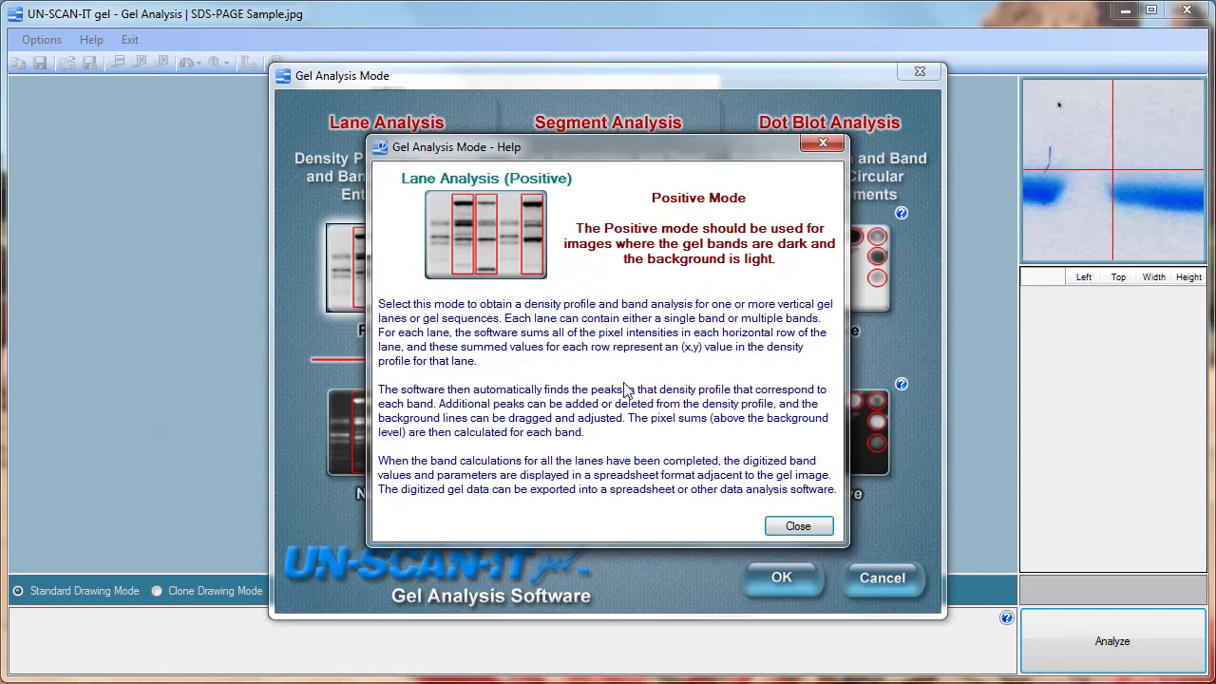
pyautogui.click(778, 528)
pyautogui.click(675, 212)
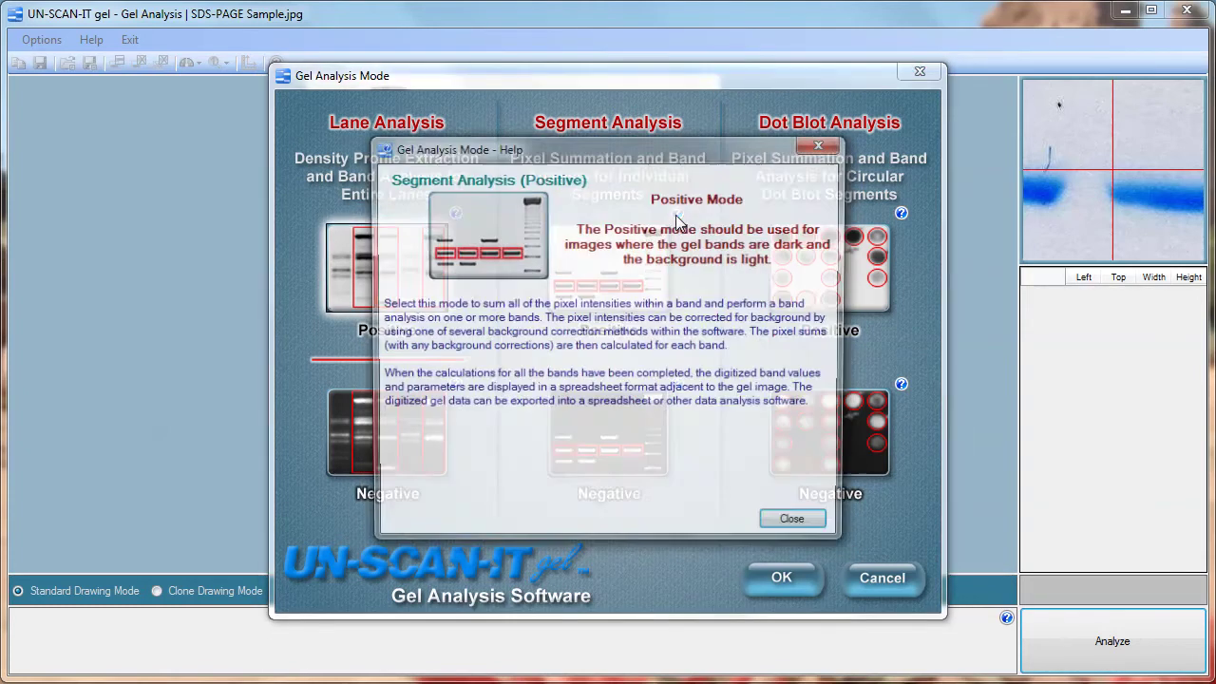
pyautogui.click(798, 525)
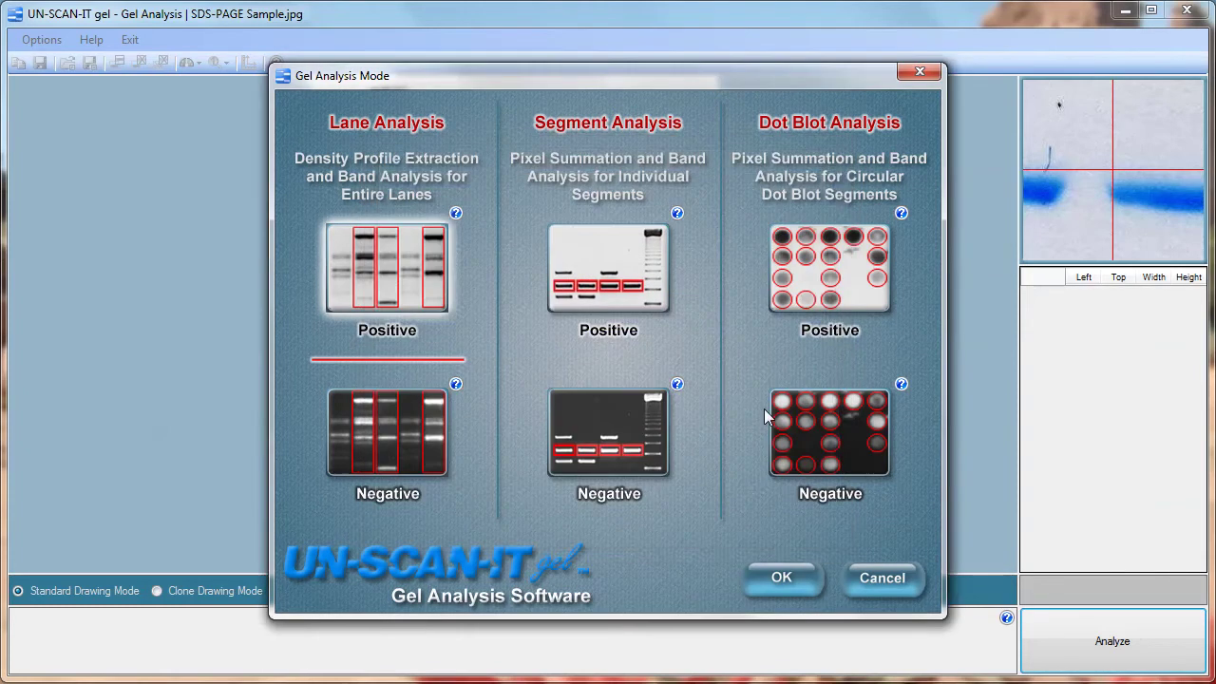
pyautogui.doubleClick(418, 279)
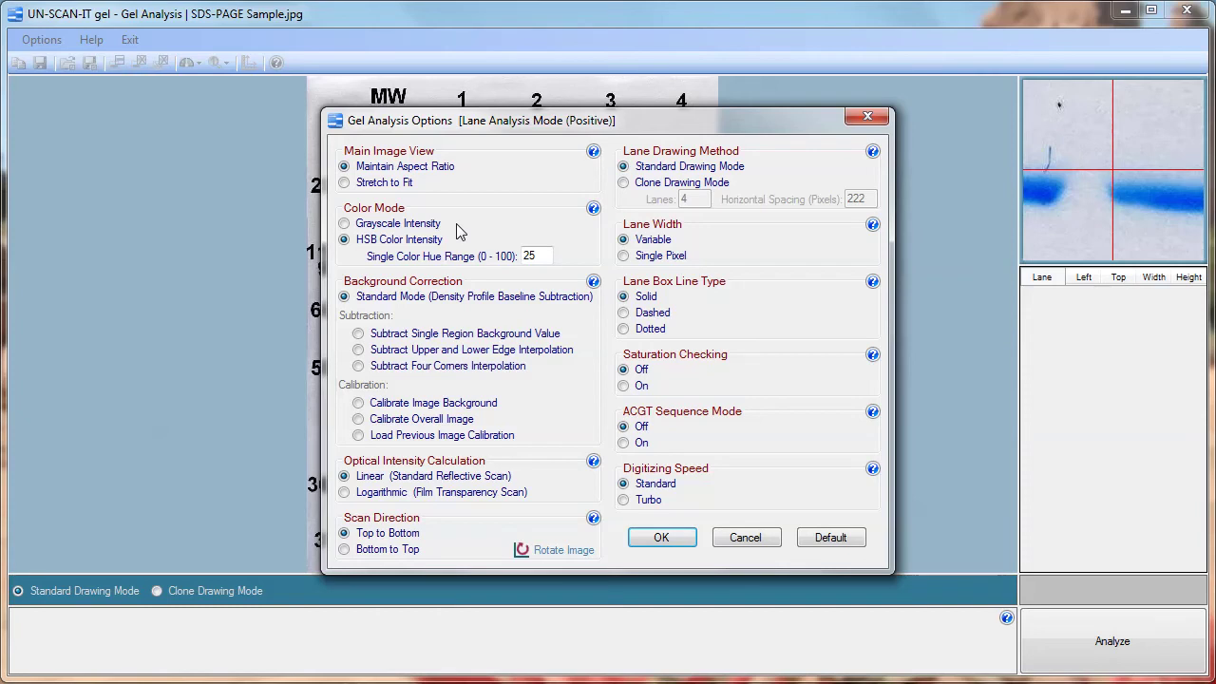
# - Set Grayscale Intensity analysis, convert the colour image, check the view and colour-mode help, and accept
pyautogui.click(387, 226)
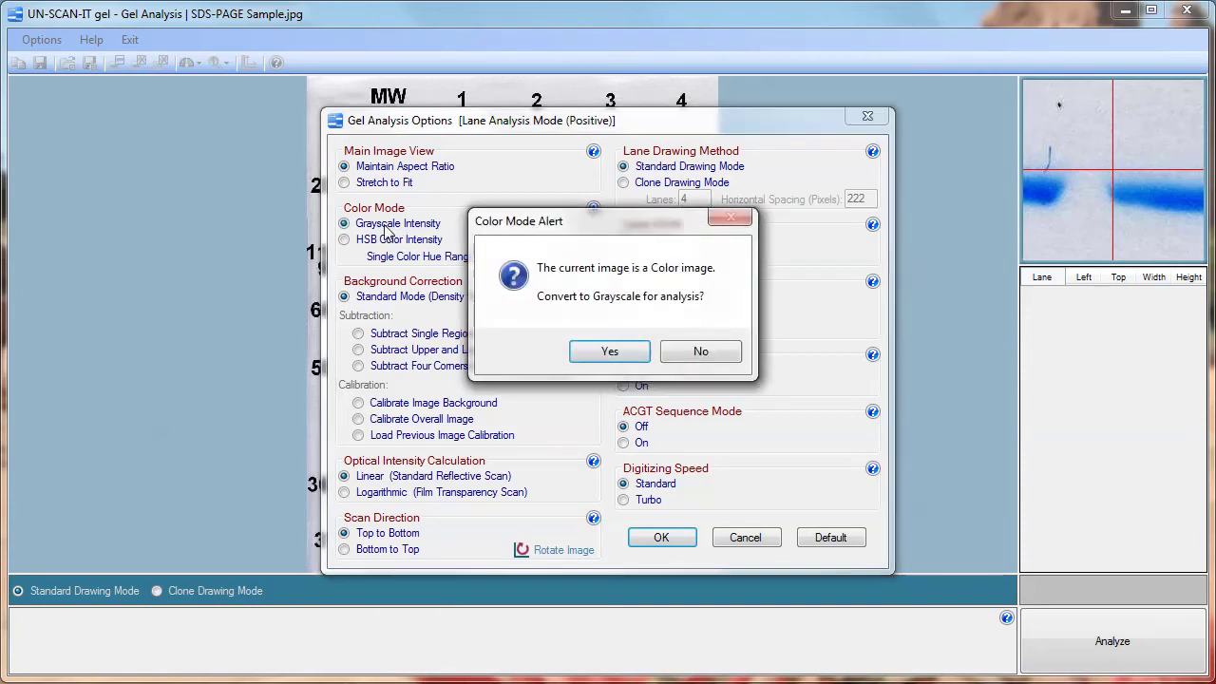
pyautogui.click(613, 353)
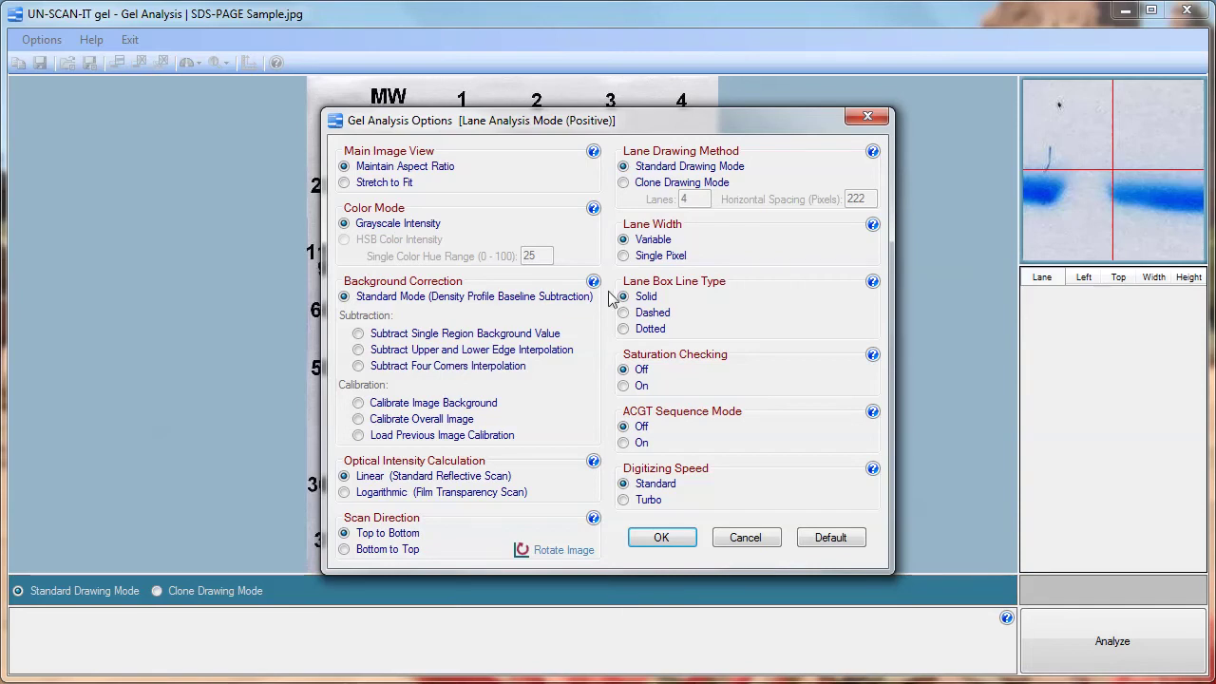
pyautogui.click(593, 151)
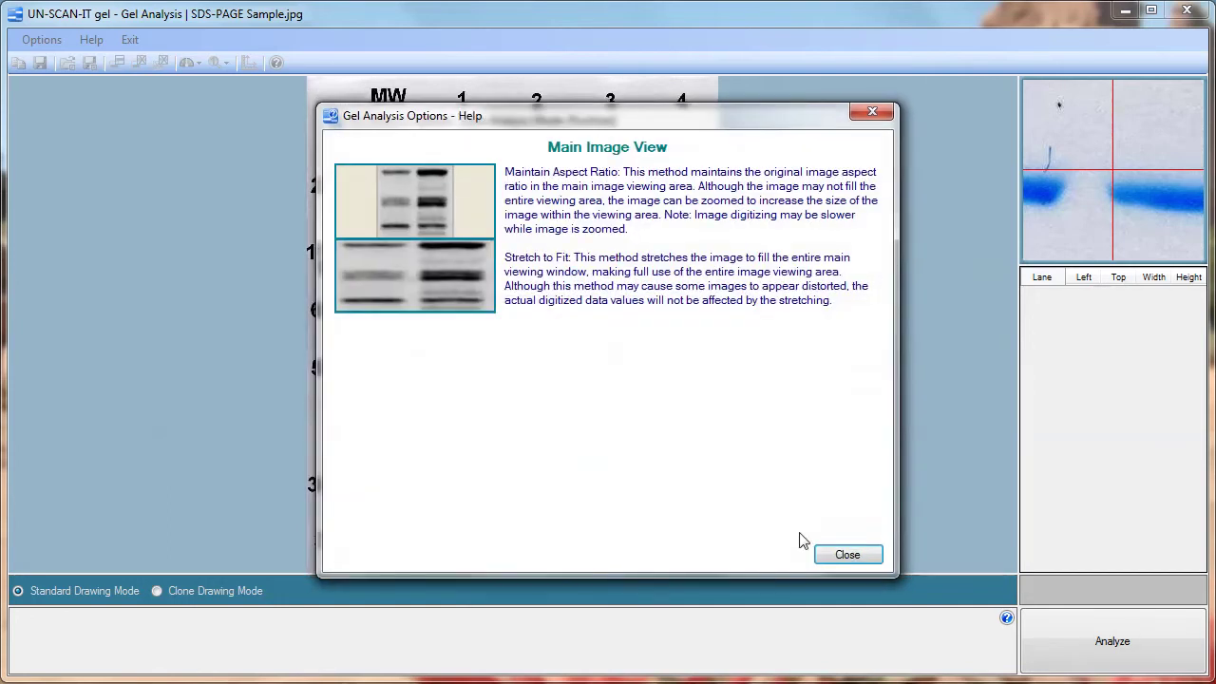
pyautogui.click(841, 554)
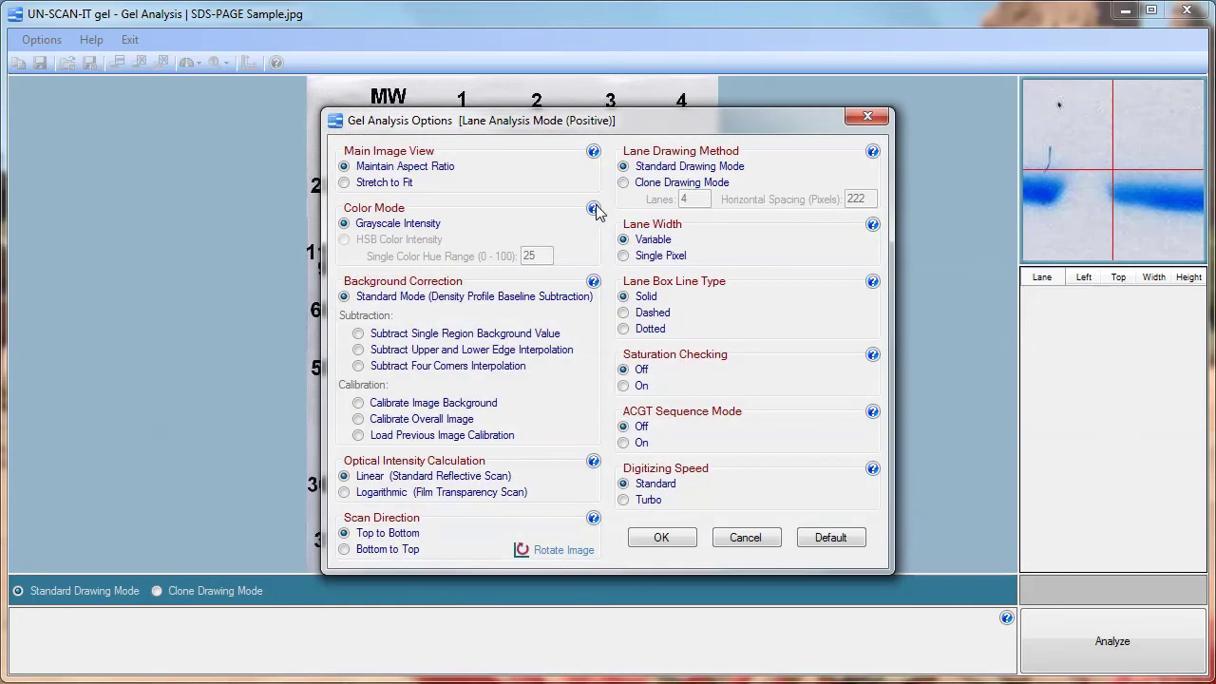
pyautogui.click(594, 209)
pyautogui.click(843, 556)
pyautogui.click(681, 537)
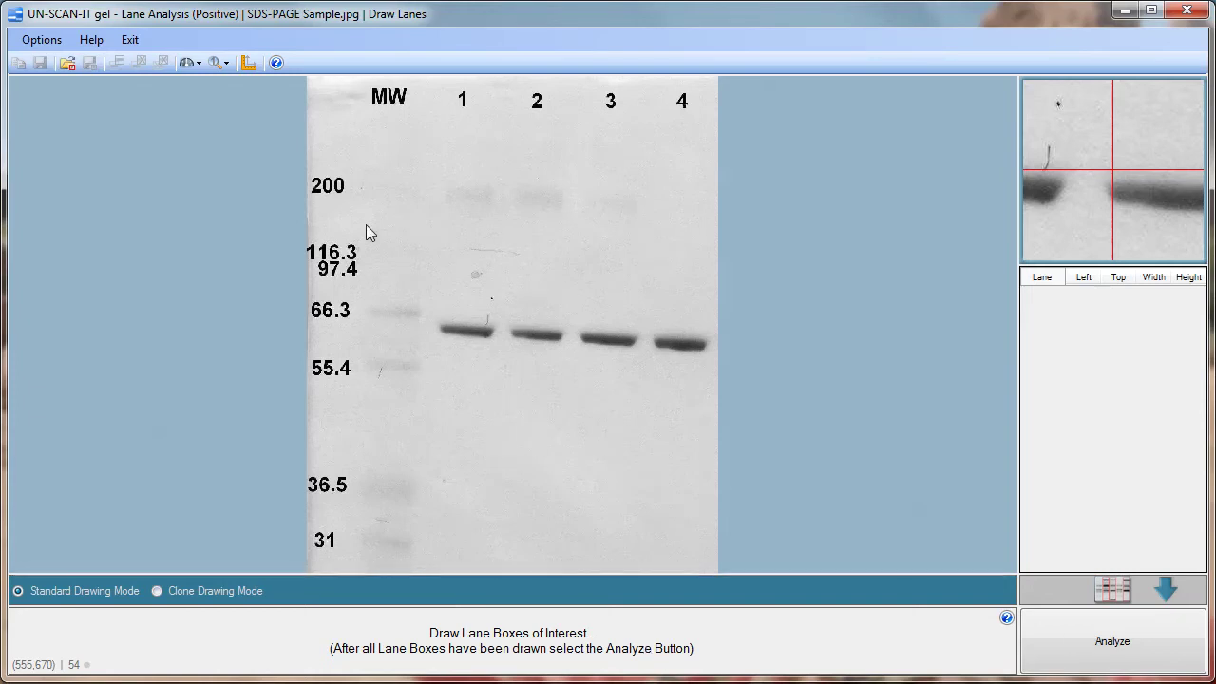
pyautogui.click(226, 64)
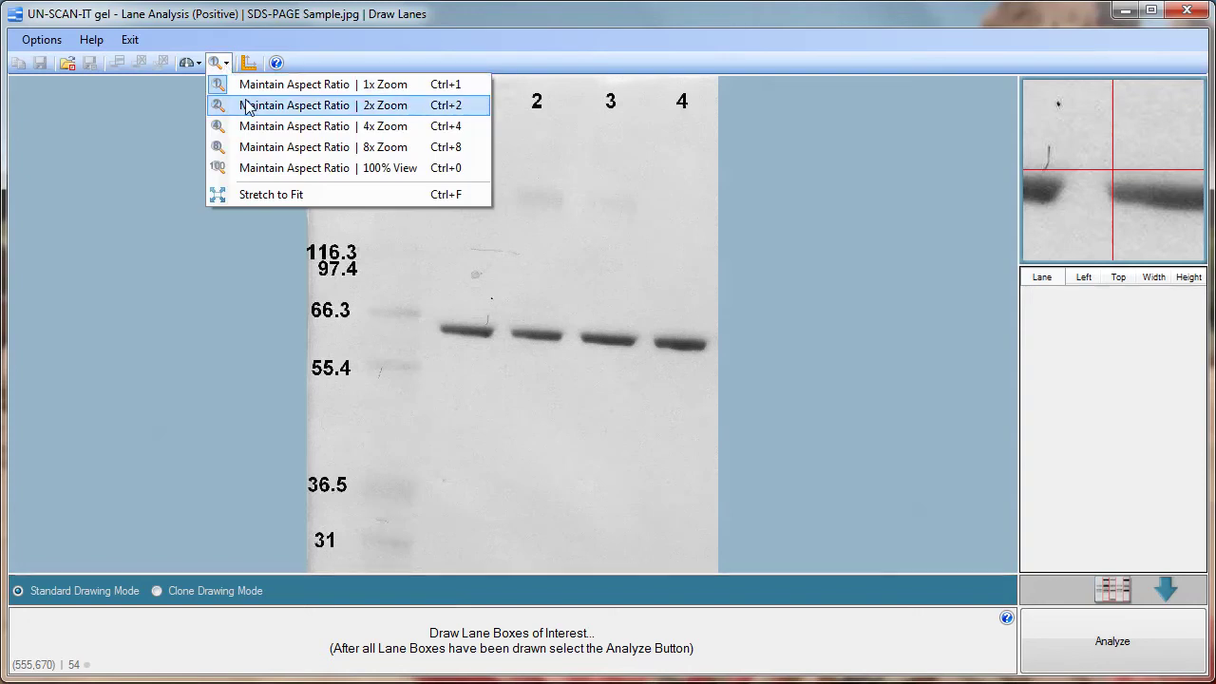
pyautogui.click(246, 104)
pyautogui.click(225, 63)
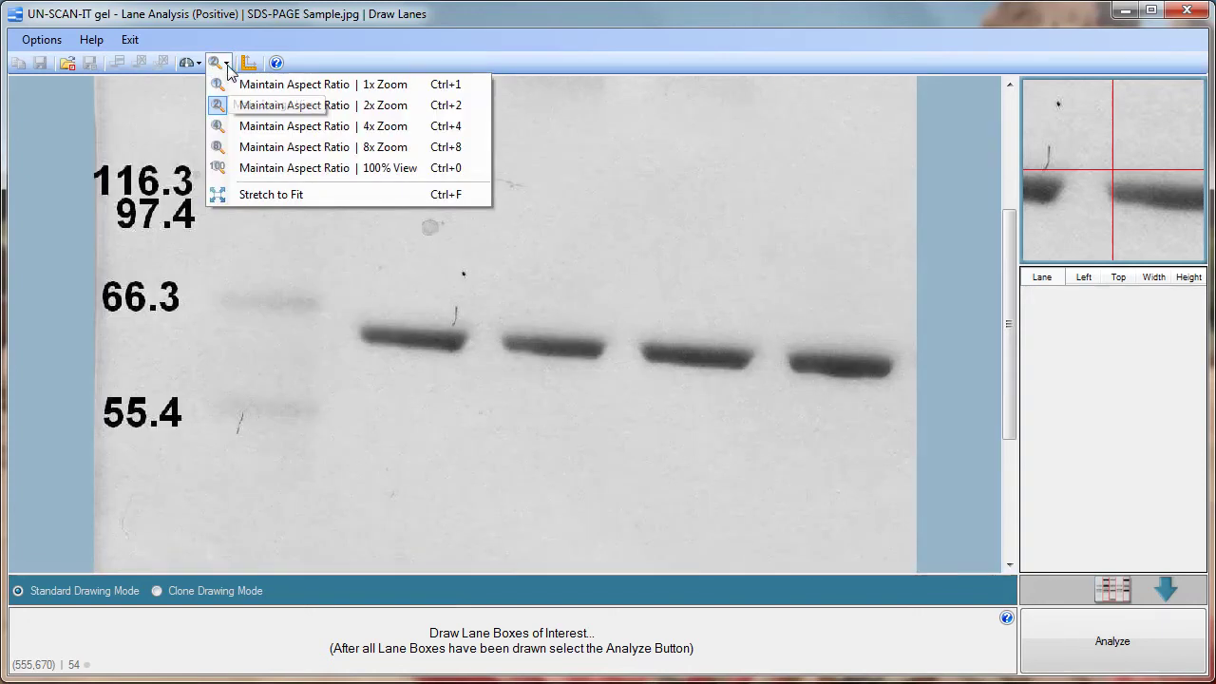
pyautogui.click(234, 84)
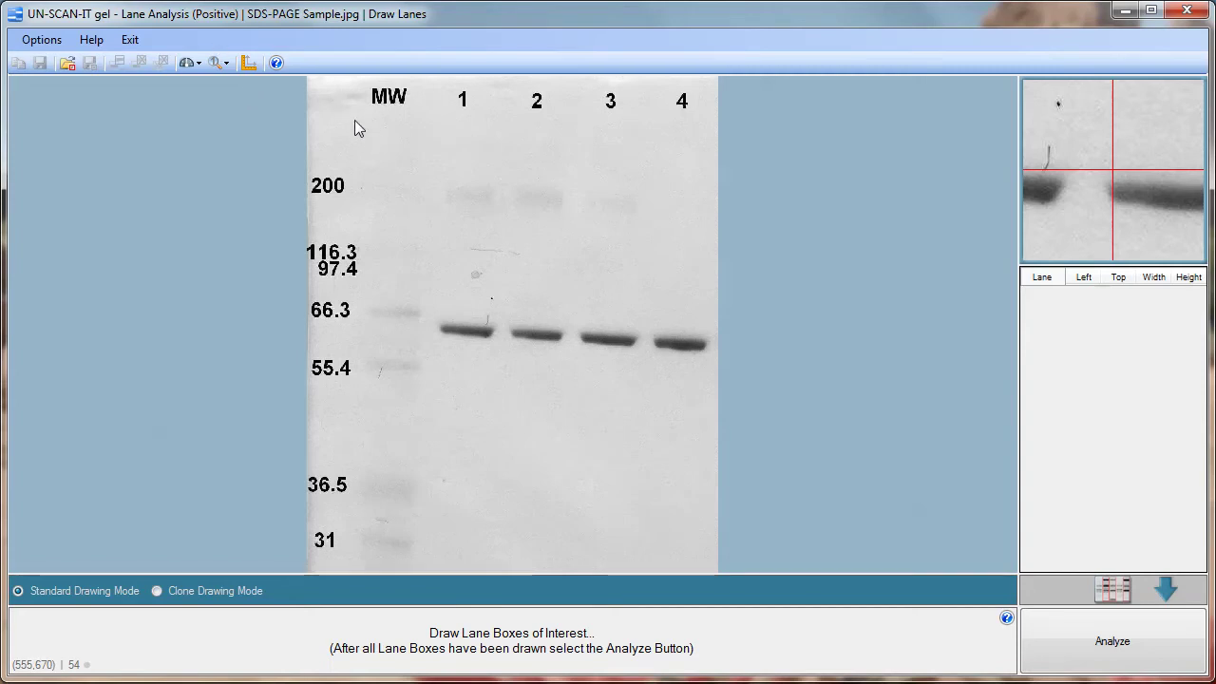
# - Draw a lane box over the MW marker lane and add boxes for lanes 1 and 2
pyautogui.moveTo(363, 117); pyautogui.dragTo(423, 570)
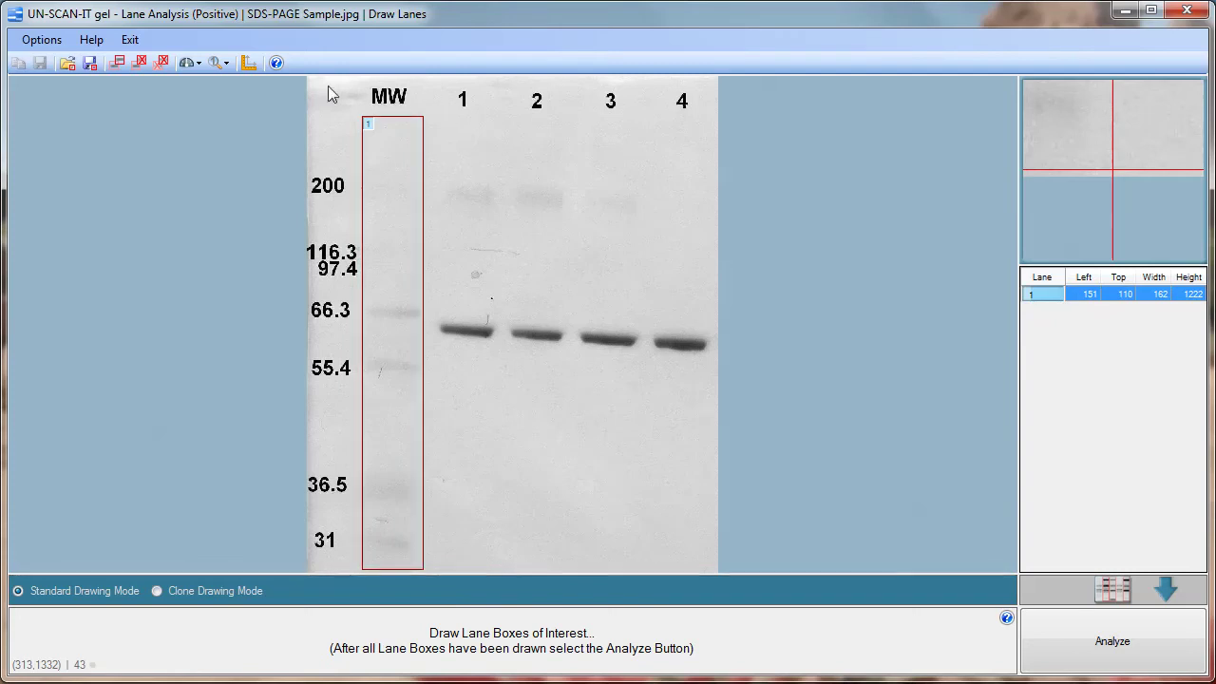
pyautogui.click(117, 62)
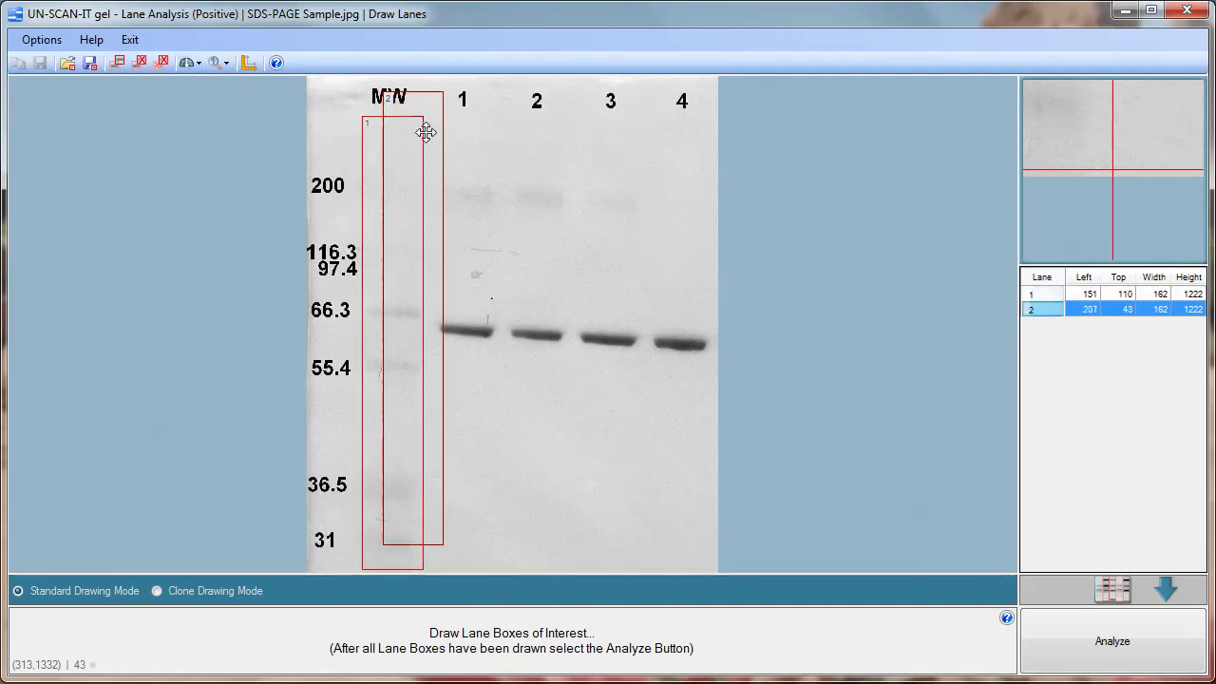
pyautogui.moveTo(425, 132); pyautogui.dragTo(485, 142)
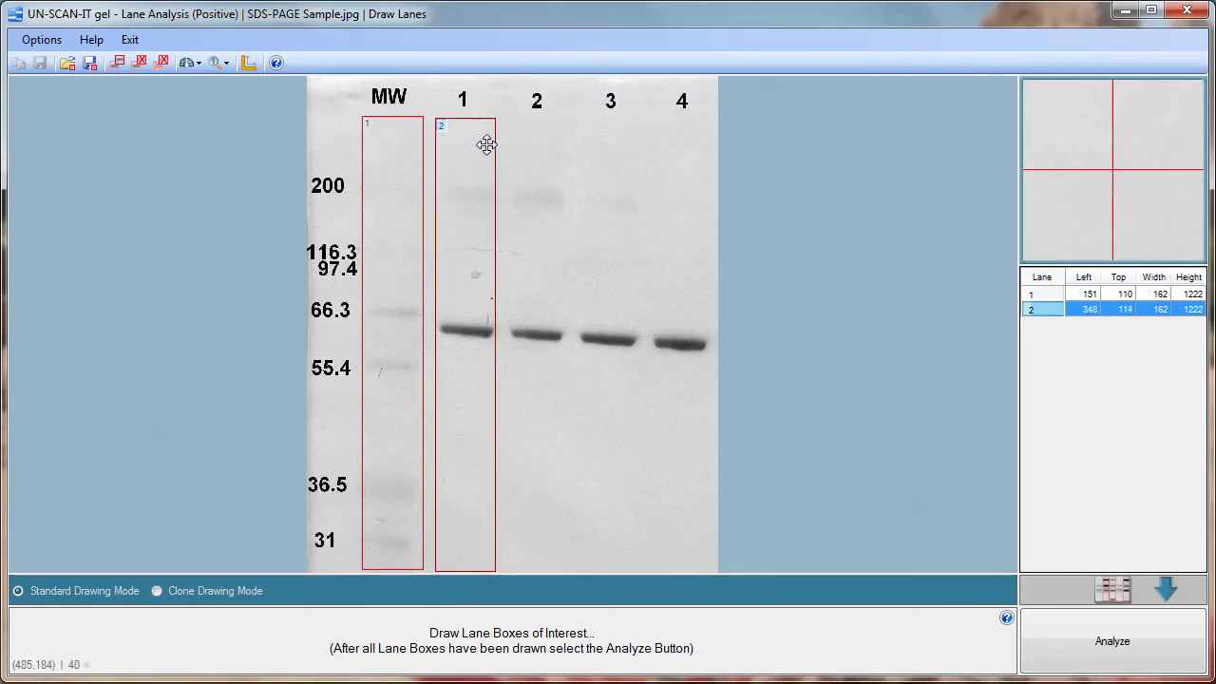
pyautogui.click(117, 61)
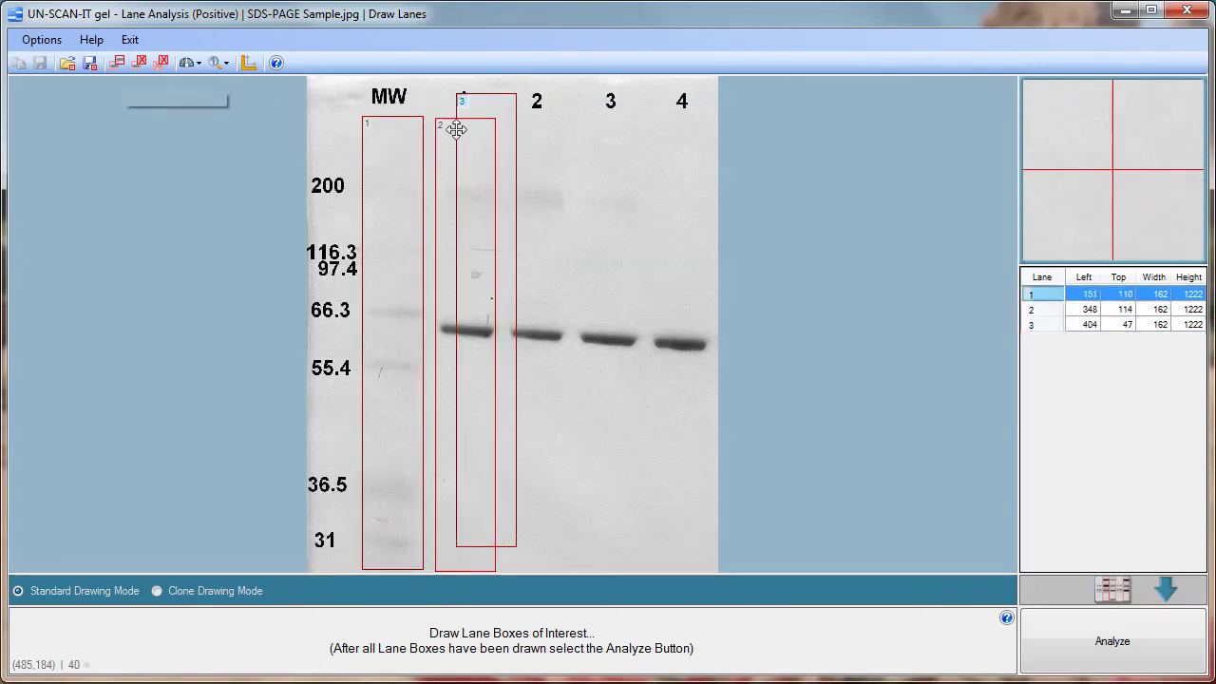
pyautogui.moveTo(457, 130); pyautogui.dragTo(557, 153)
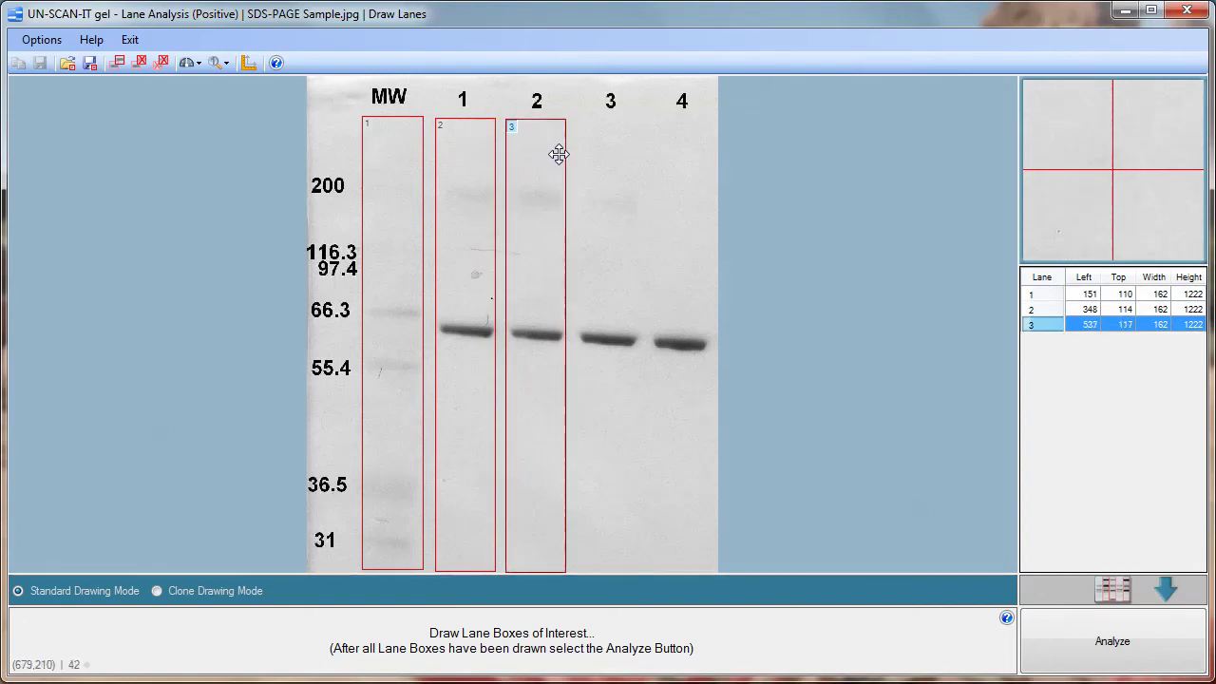
# - Add lane boxes 4 and 5 and fit them over gel lanes 3 and 4
pyautogui.click(119, 62)
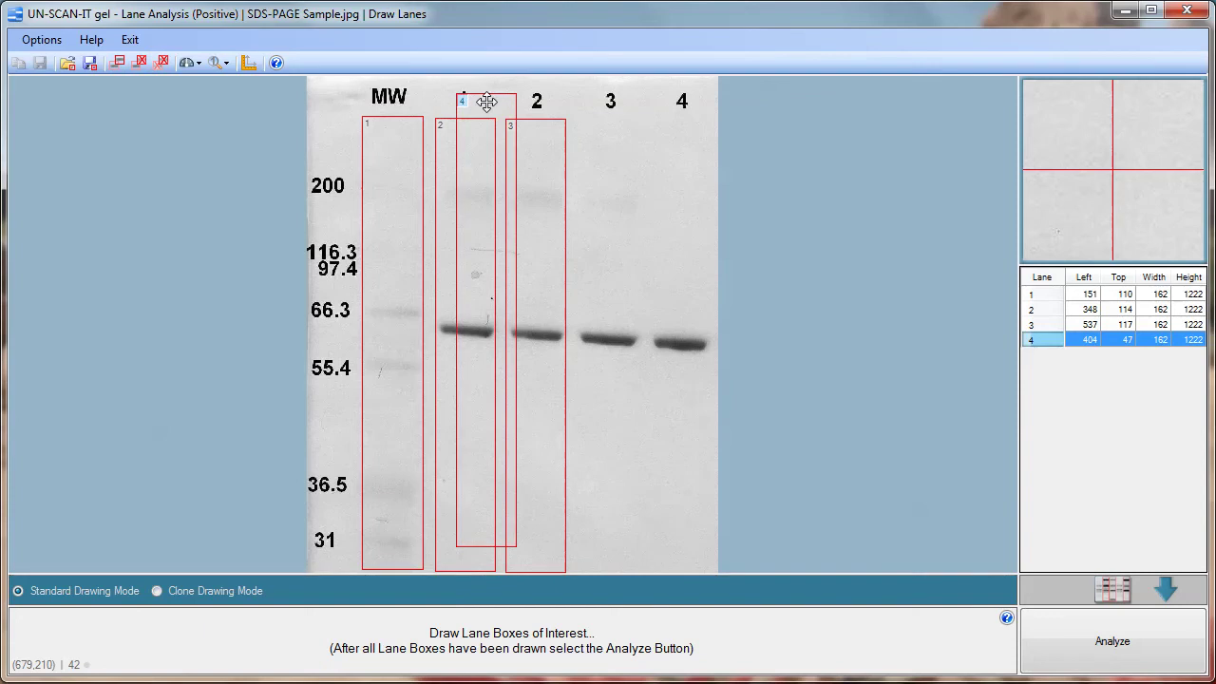
pyautogui.moveTo(486, 101); pyautogui.dragTo(610, 123)
pyautogui.click(568, 122)
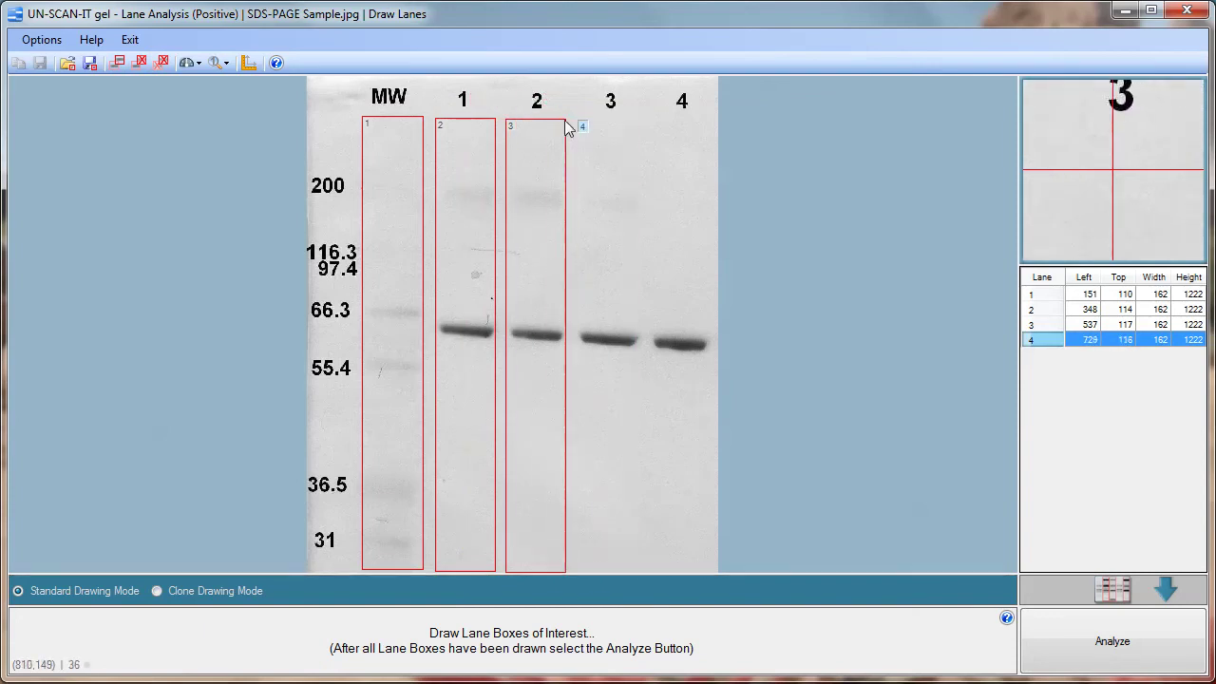
pyautogui.click(119, 62)
pyautogui.moveTo(561, 108); pyautogui.dragTo(683, 135)
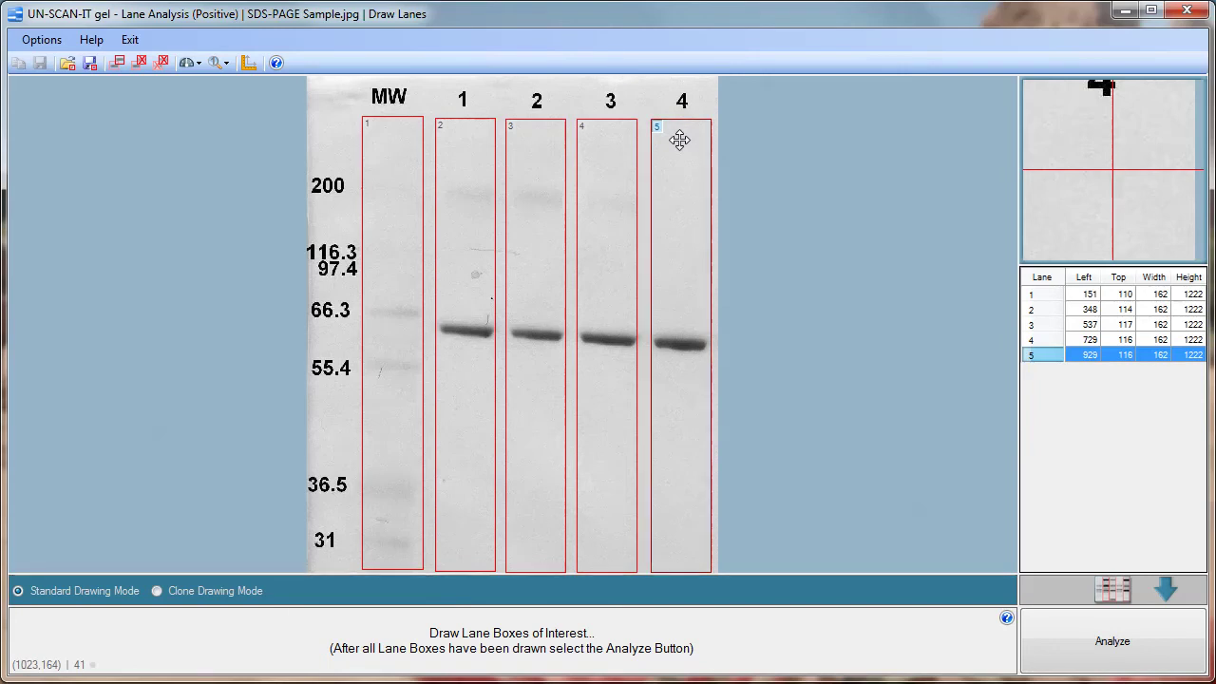
pyautogui.moveTo(681, 177); pyautogui.dragTo(650, 222)
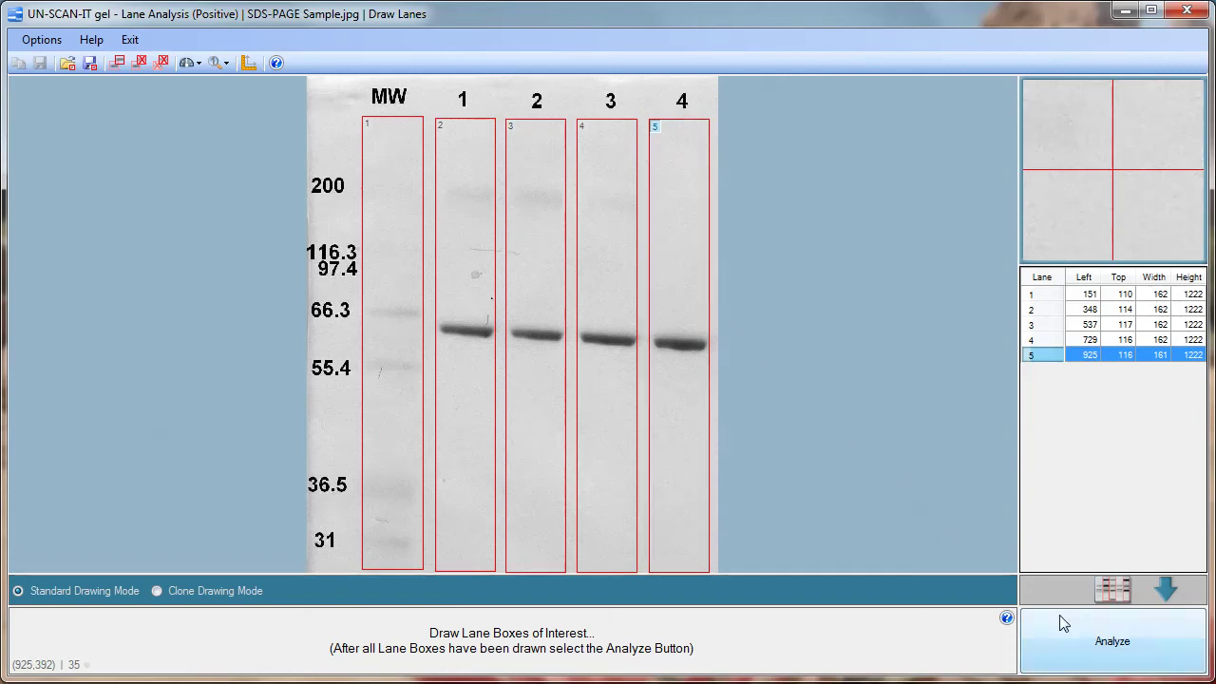
# - Analyze the boxed lanes to get lane 1's twelve-peak density profile, then view its help
pyautogui.click(1113, 644)
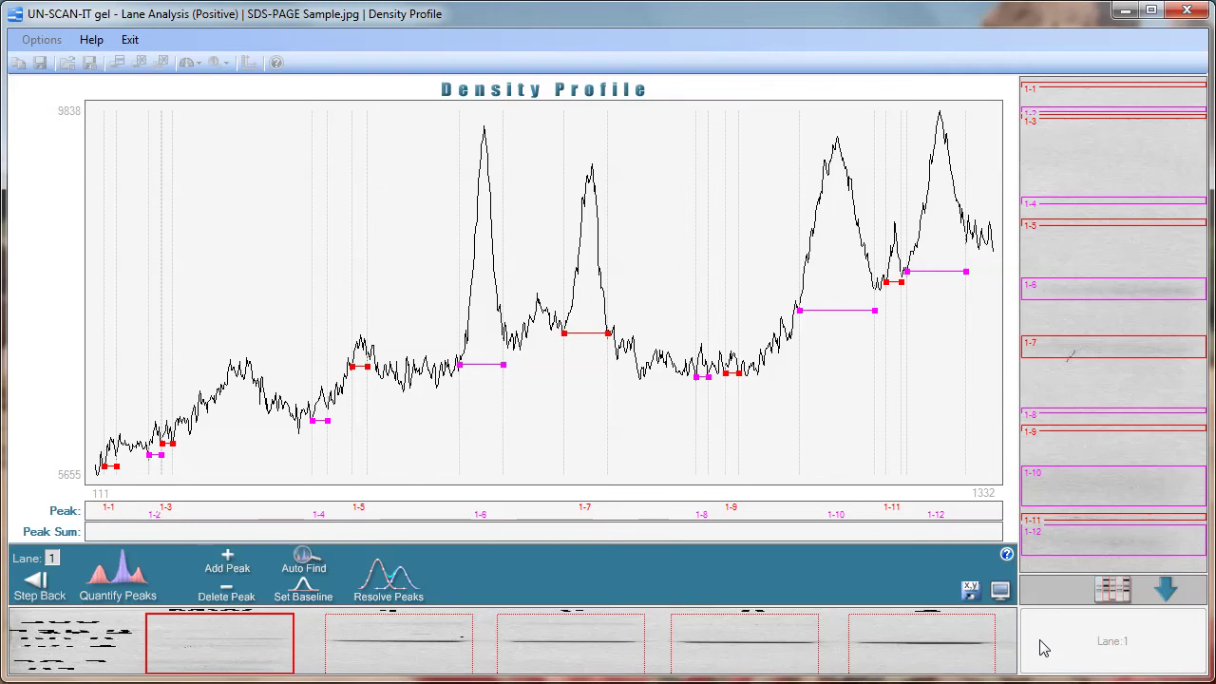
pyautogui.click(1006, 555)
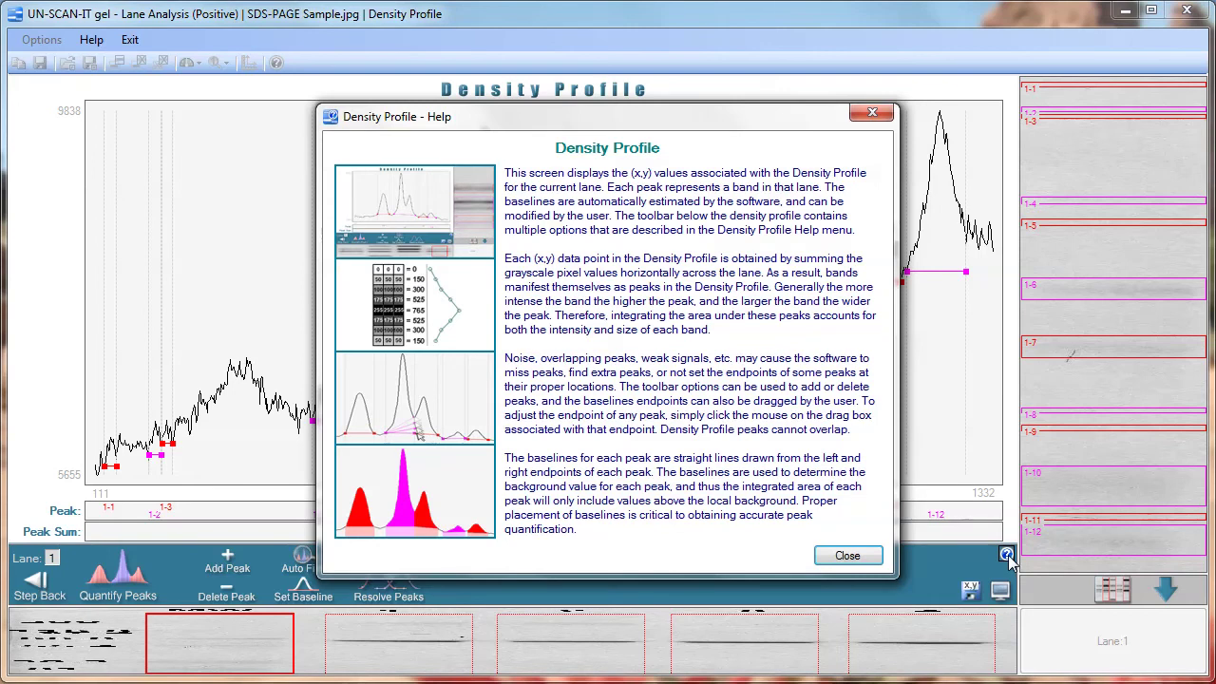
pyautogui.click(849, 556)
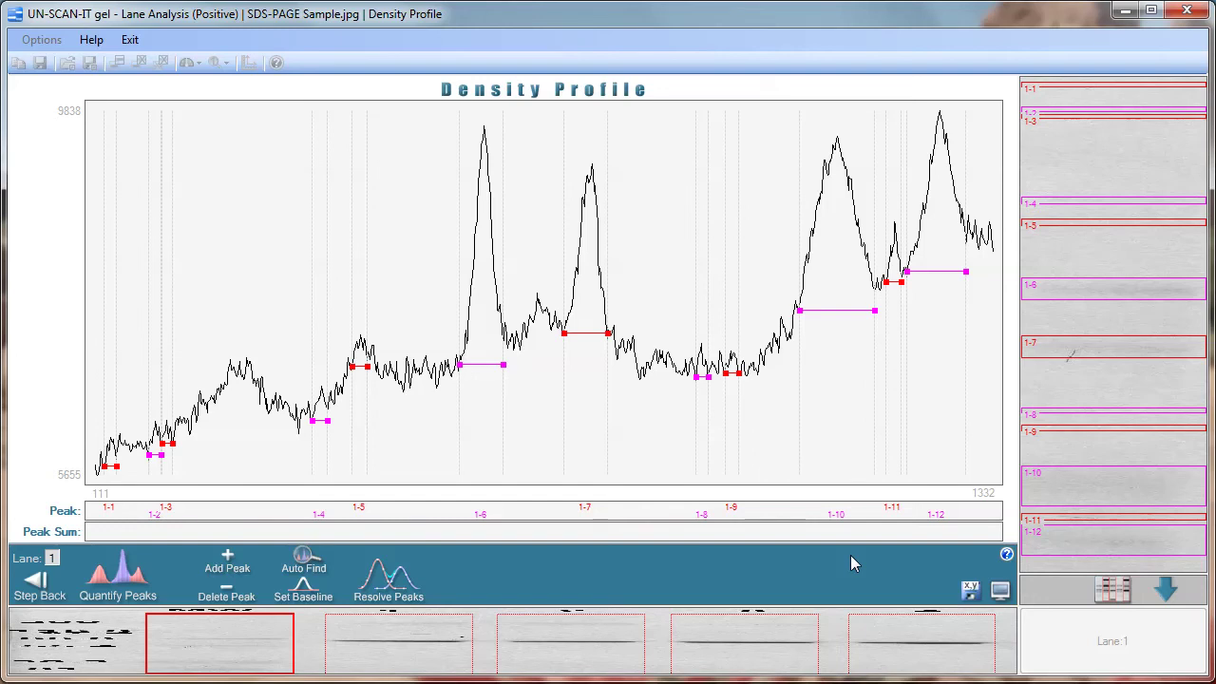
# - Delete peak 1-5 and add a new peak on the hump with its baseline extended right
pyautogui.click(231, 590)
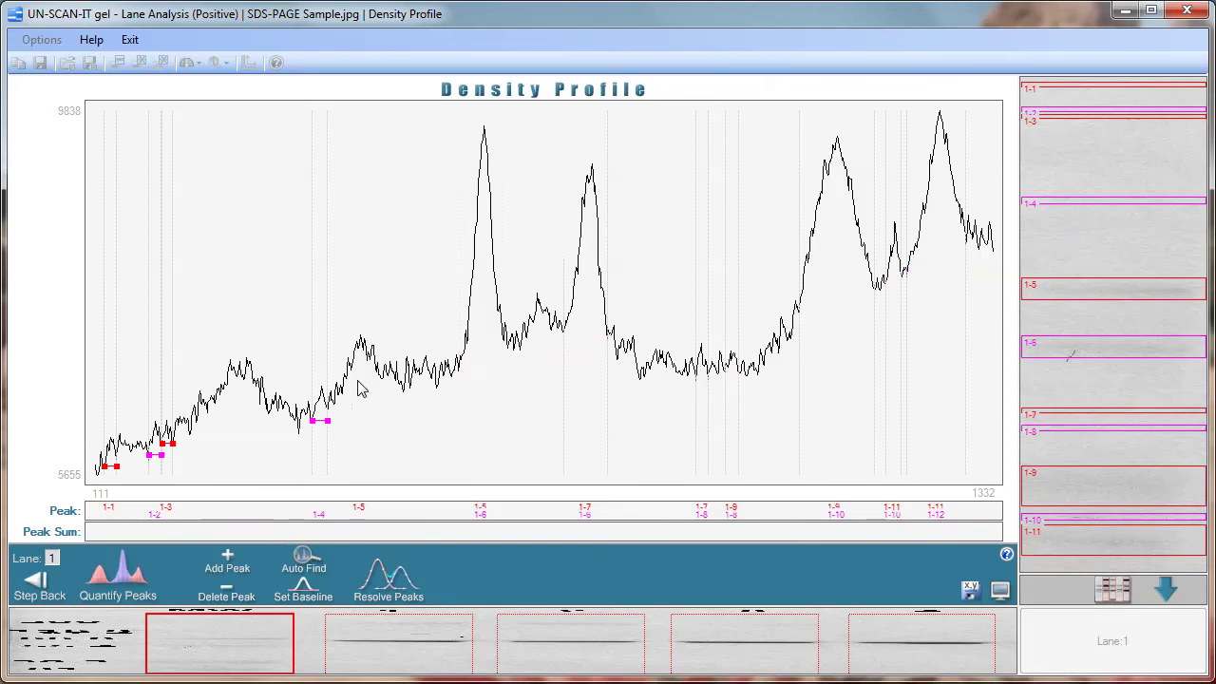
pyautogui.click(361, 387)
pyautogui.click(239, 565)
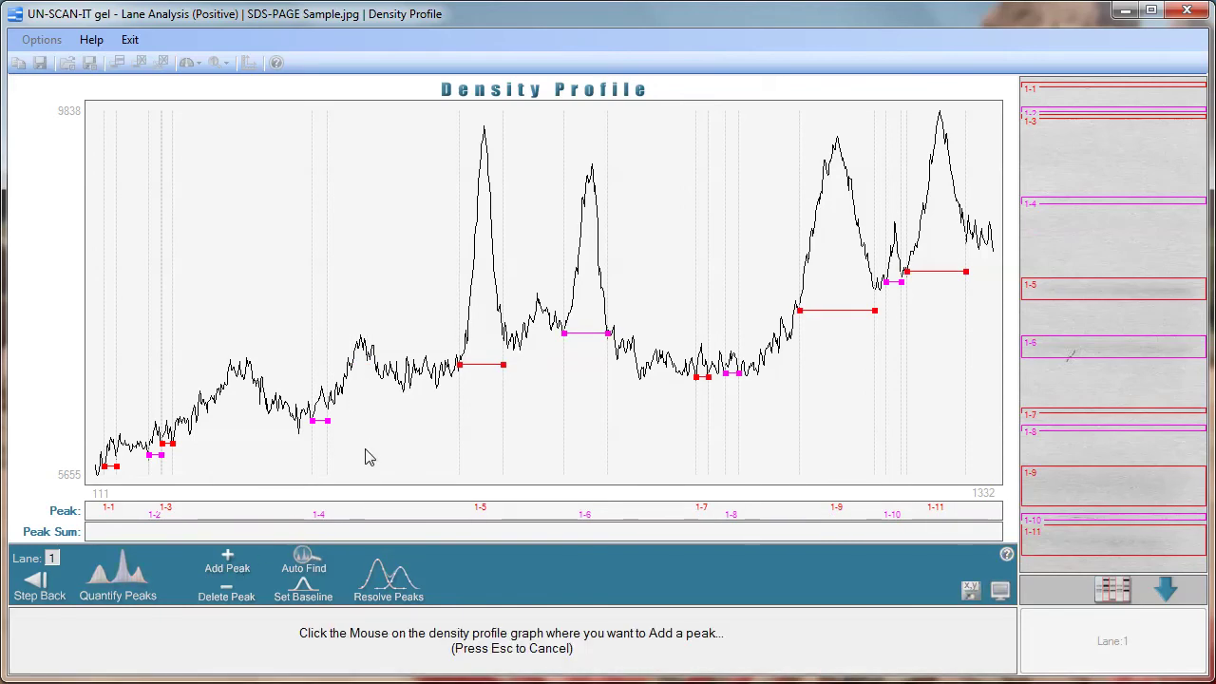
pyautogui.click(358, 393)
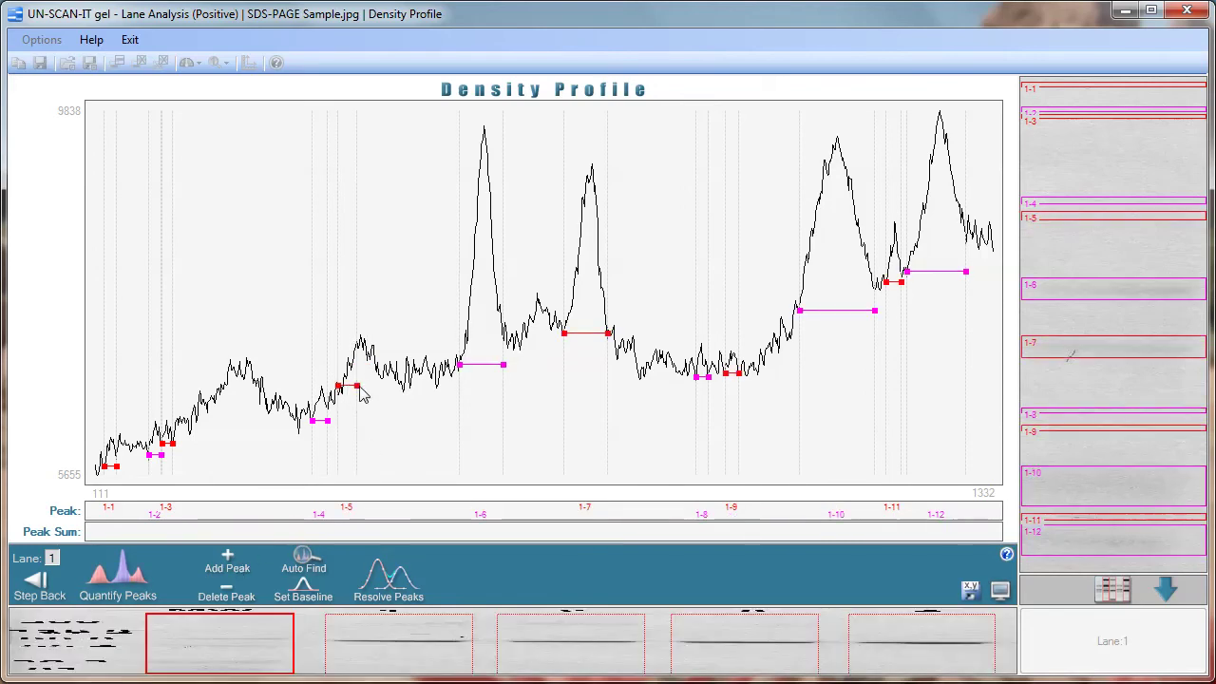
pyautogui.moveTo(355, 388); pyautogui.dragTo(383, 383)
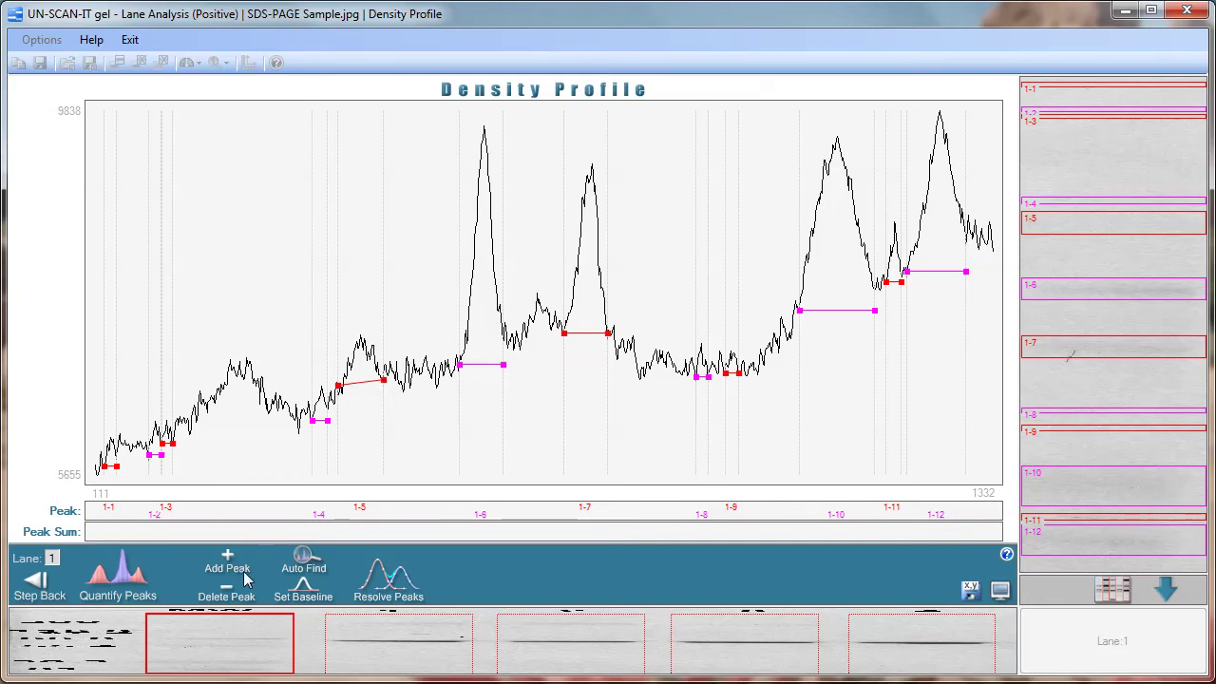
# - Delete all automatic lane 1 peaks and hand-draw peaks 1-1 and 1-2 over the first marker humps
pyautogui.click(226, 597)
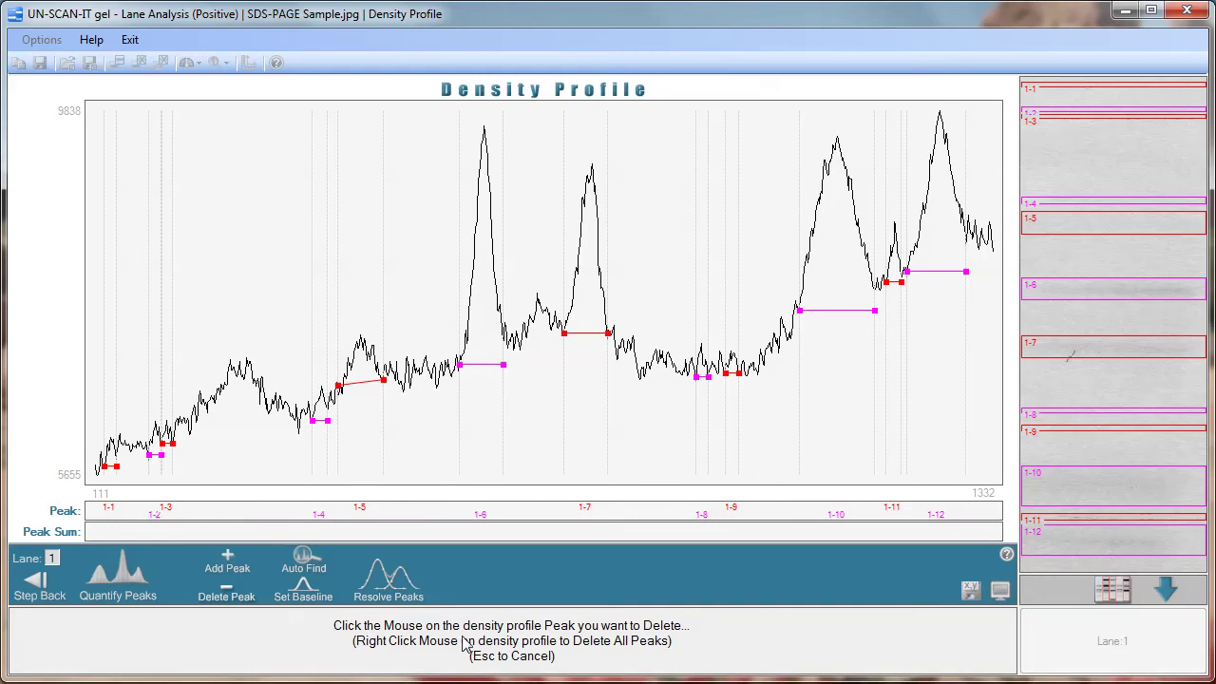
pyautogui.rightClick(488, 408)
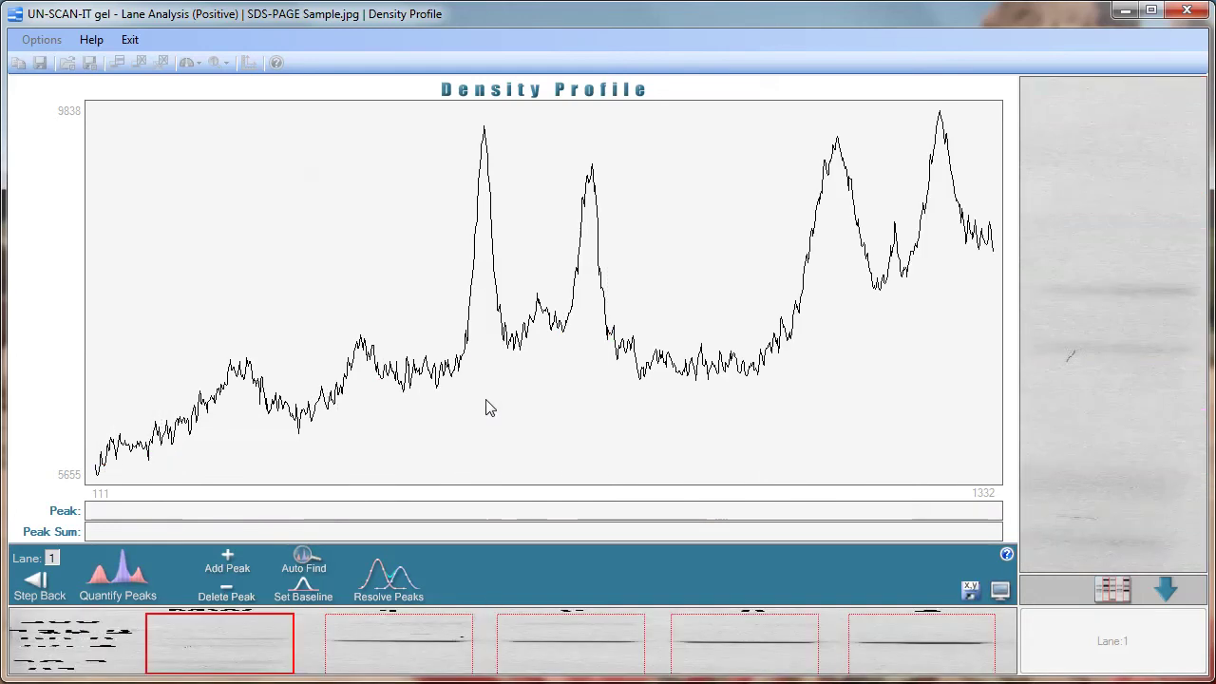
pyautogui.click(236, 562)
pyautogui.moveTo(200, 435); pyautogui.dragTo(619, 358)
pyautogui.click(239, 560)
pyautogui.click(239, 561)
# - Draw peaks 1-3 through 1-6 and quantify all six, giving peak sums 31912 to 115022
pyautogui.click(241, 560)
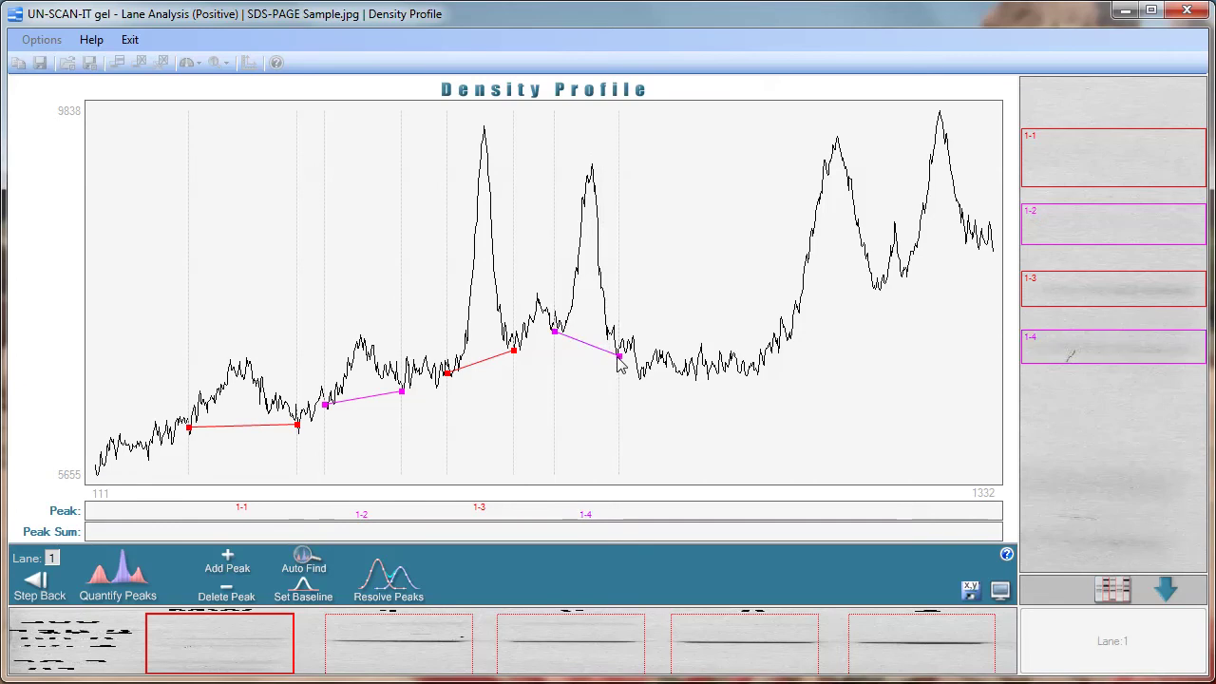
pyautogui.click(227, 565)
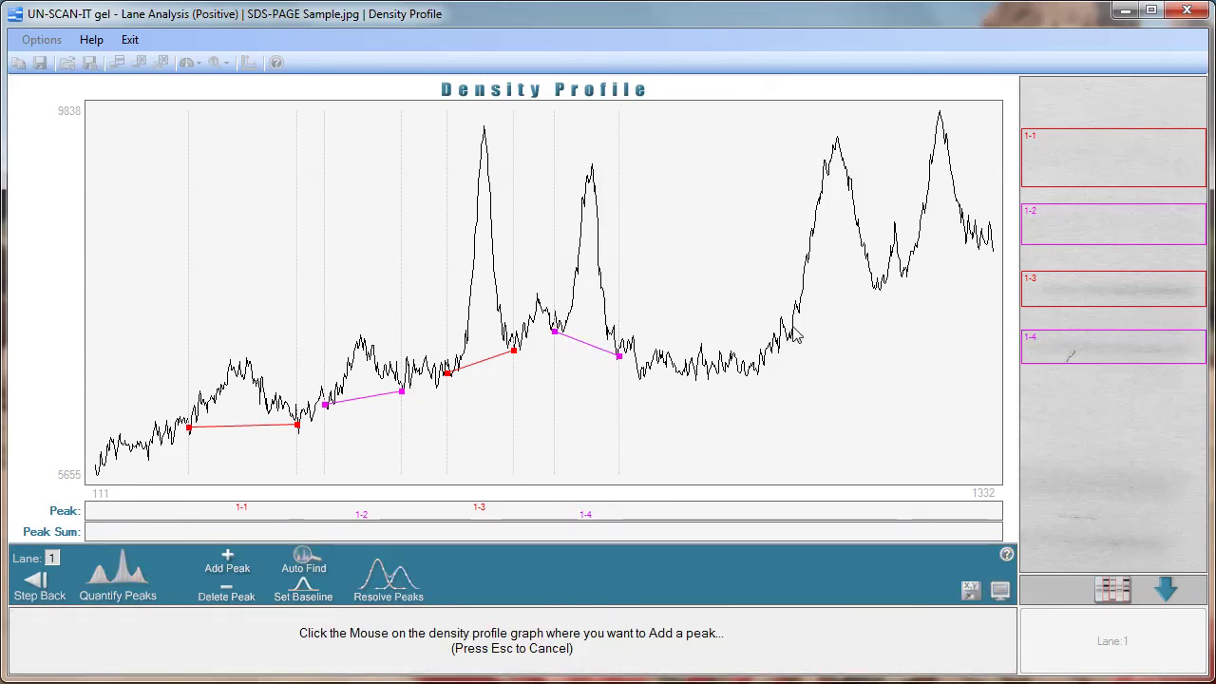
pyautogui.moveTo(784, 328); pyautogui.dragTo(988, 258)
pyautogui.click(227, 565)
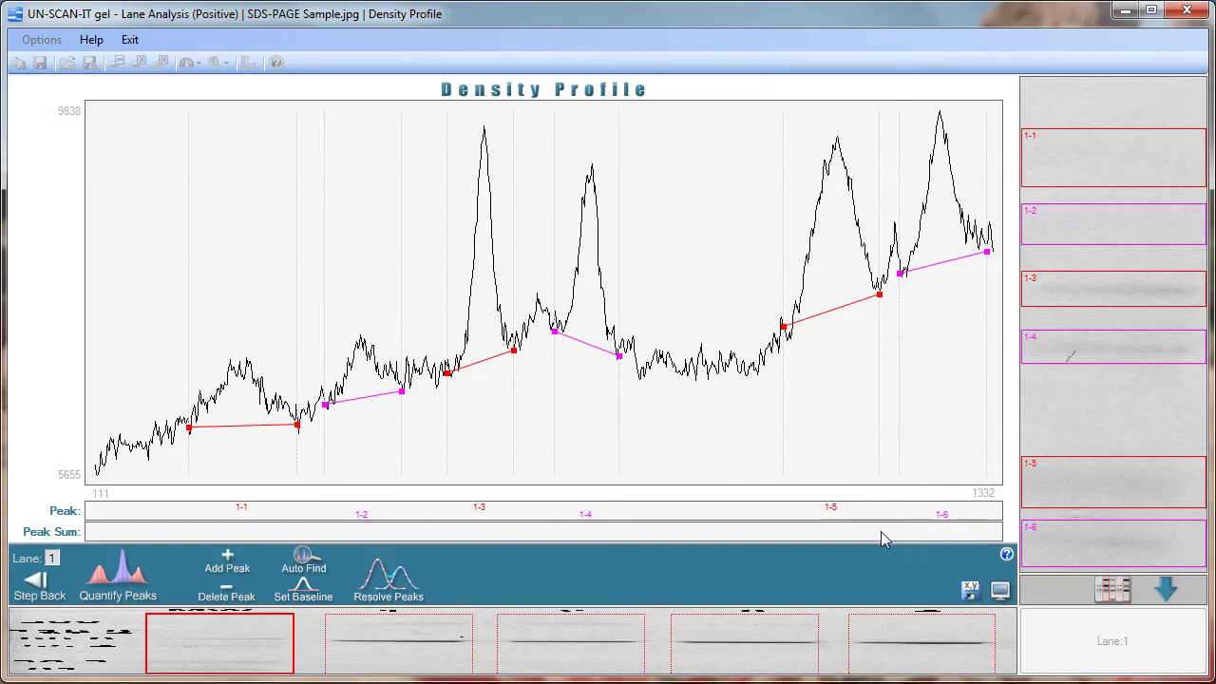
pyautogui.click(126, 582)
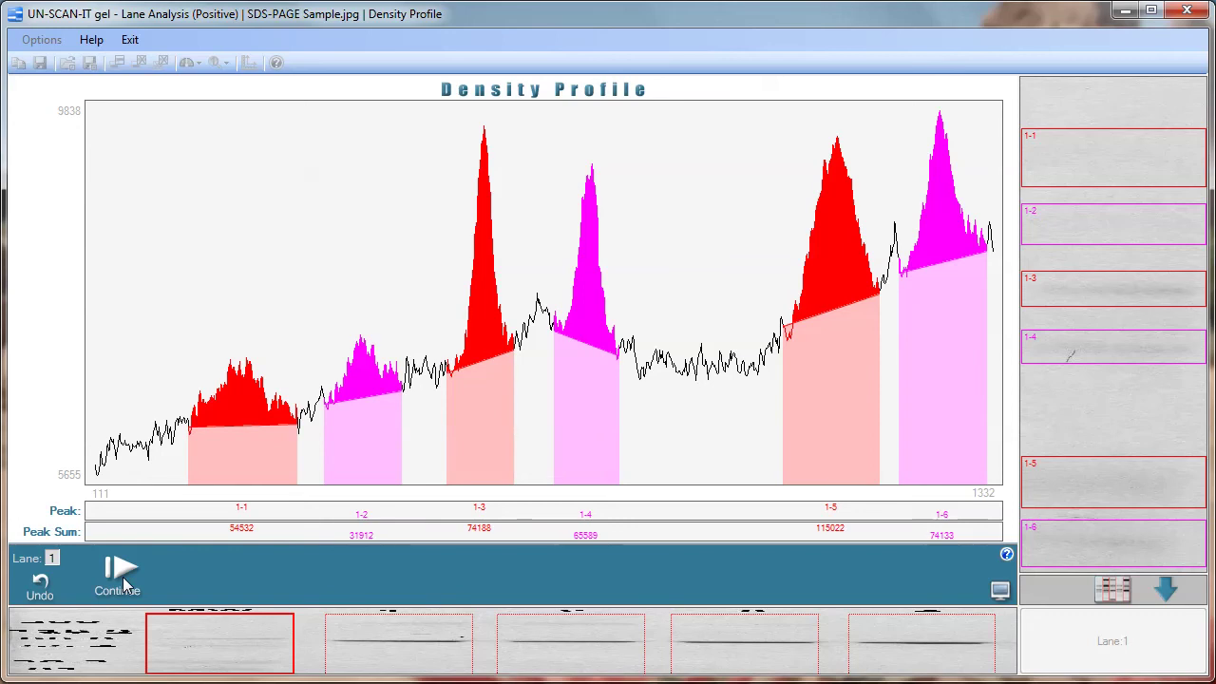
# - In lane 2, delete the small peak 2-1 and quantify the remaining main band
pyautogui.click(122, 581)
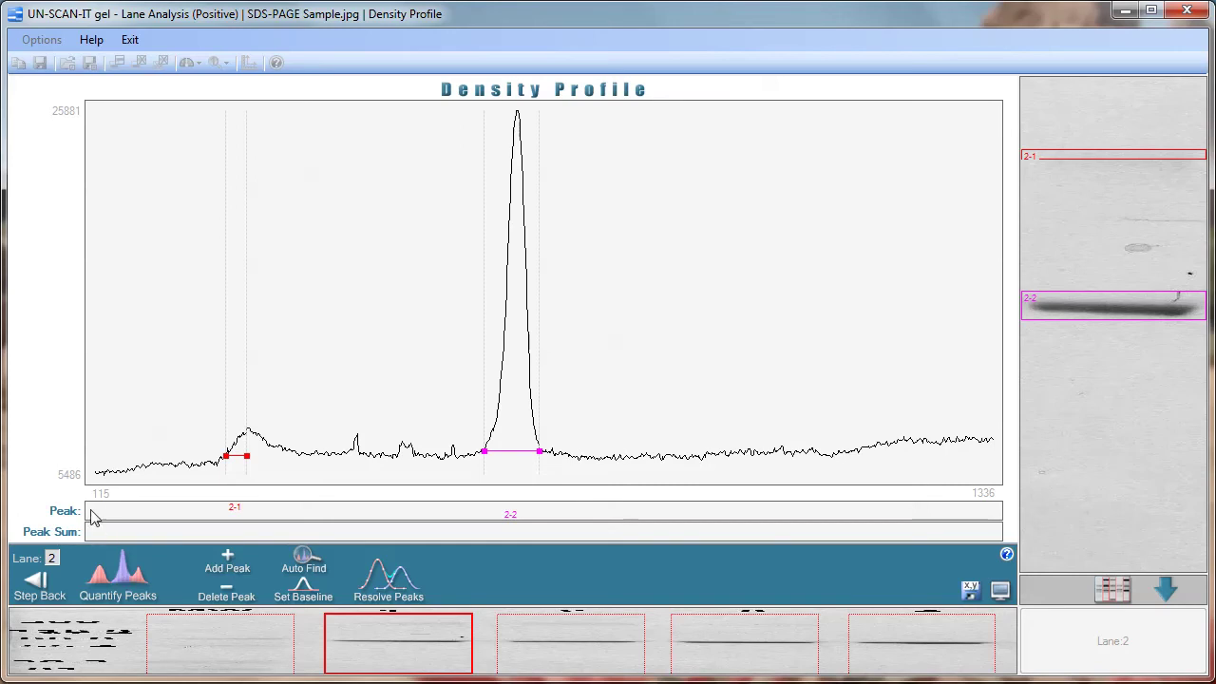
pyautogui.click(231, 593)
pyautogui.click(233, 468)
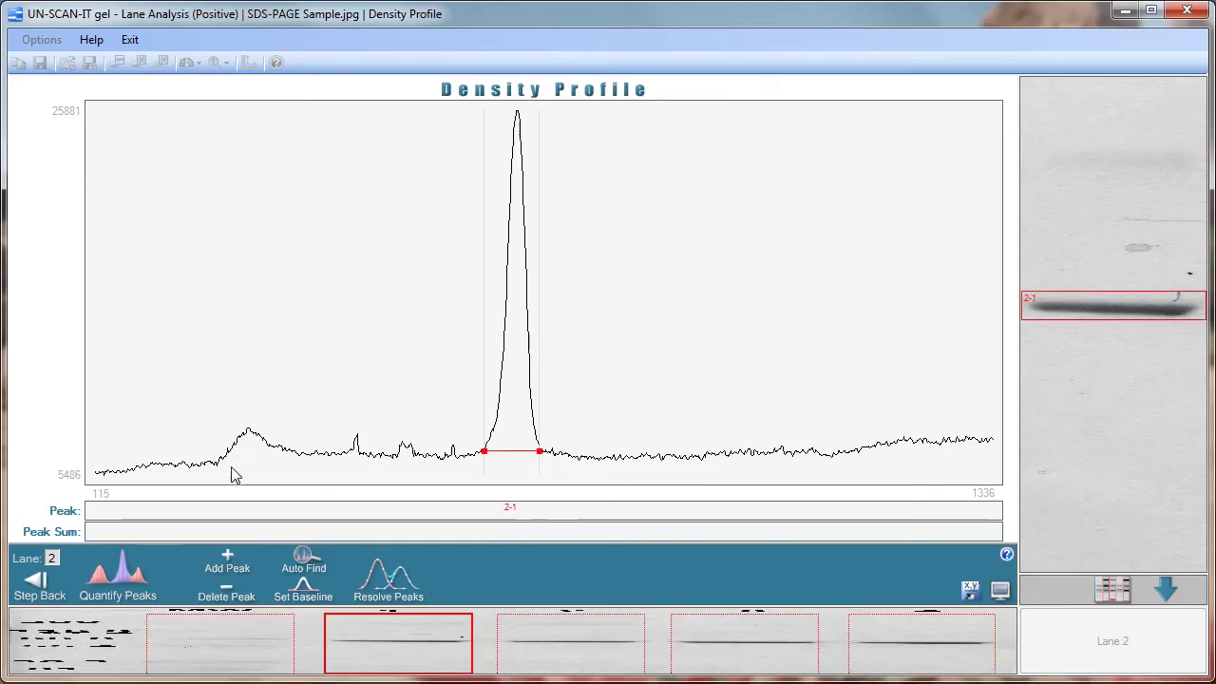
pyautogui.click(133, 576)
# - Quantify the single main band in lanes 3, 4 and 5, then proceed to Lane Results
pyautogui.click(133, 576)
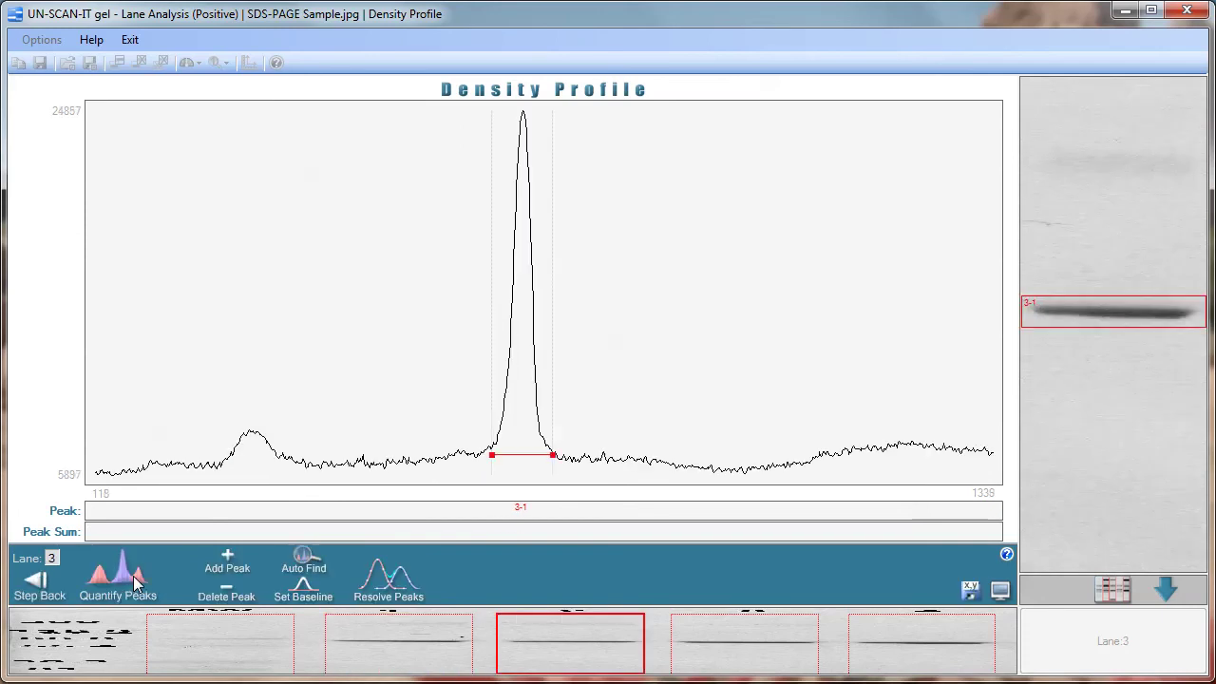
pyautogui.click(132, 576)
pyautogui.click(133, 576)
pyautogui.click(133, 576)
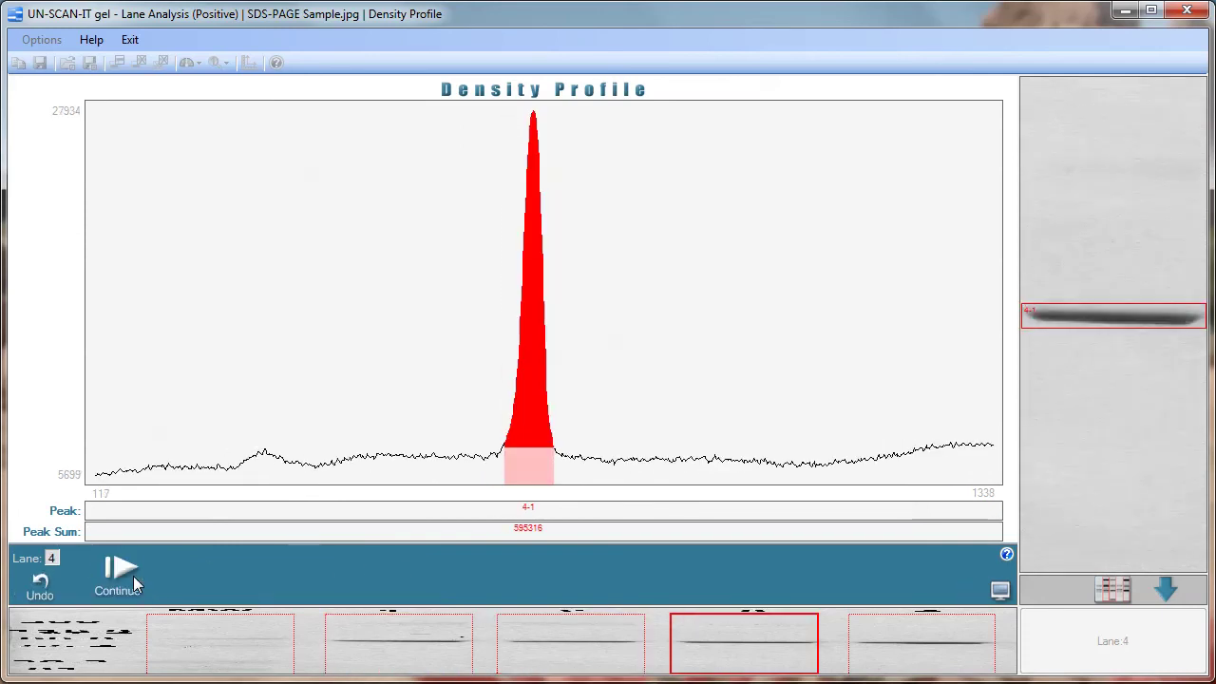
pyautogui.click(133, 575)
pyautogui.click(133, 576)
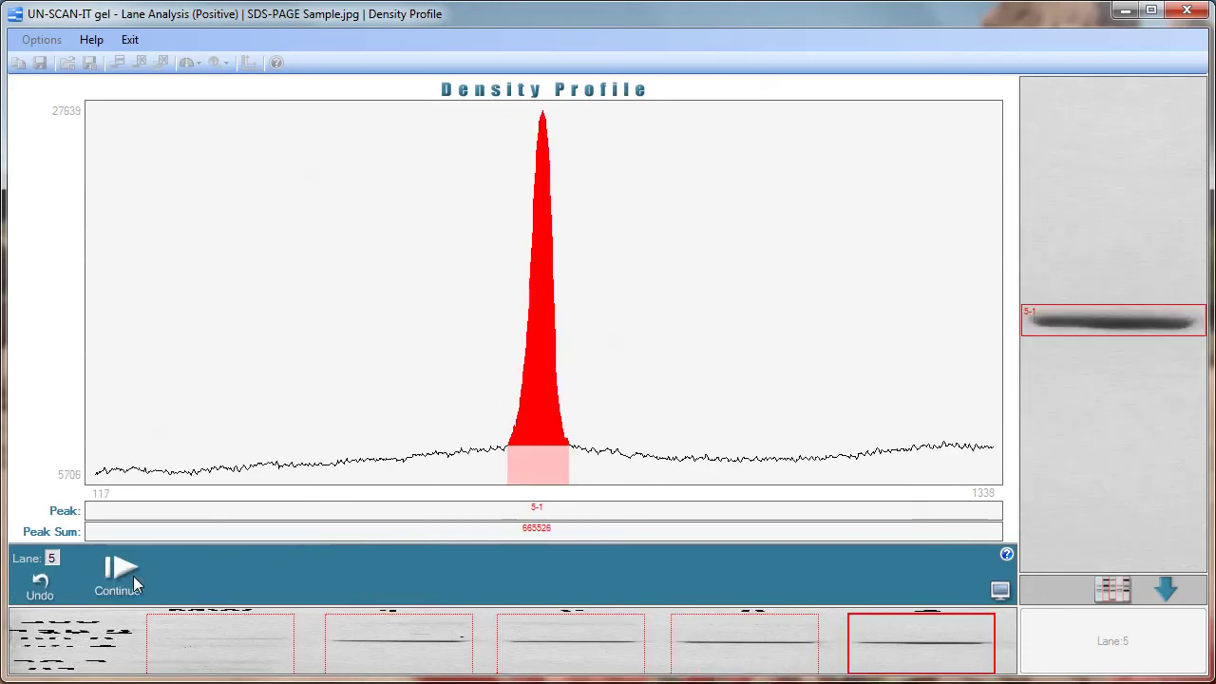
pyautogui.click(133, 576)
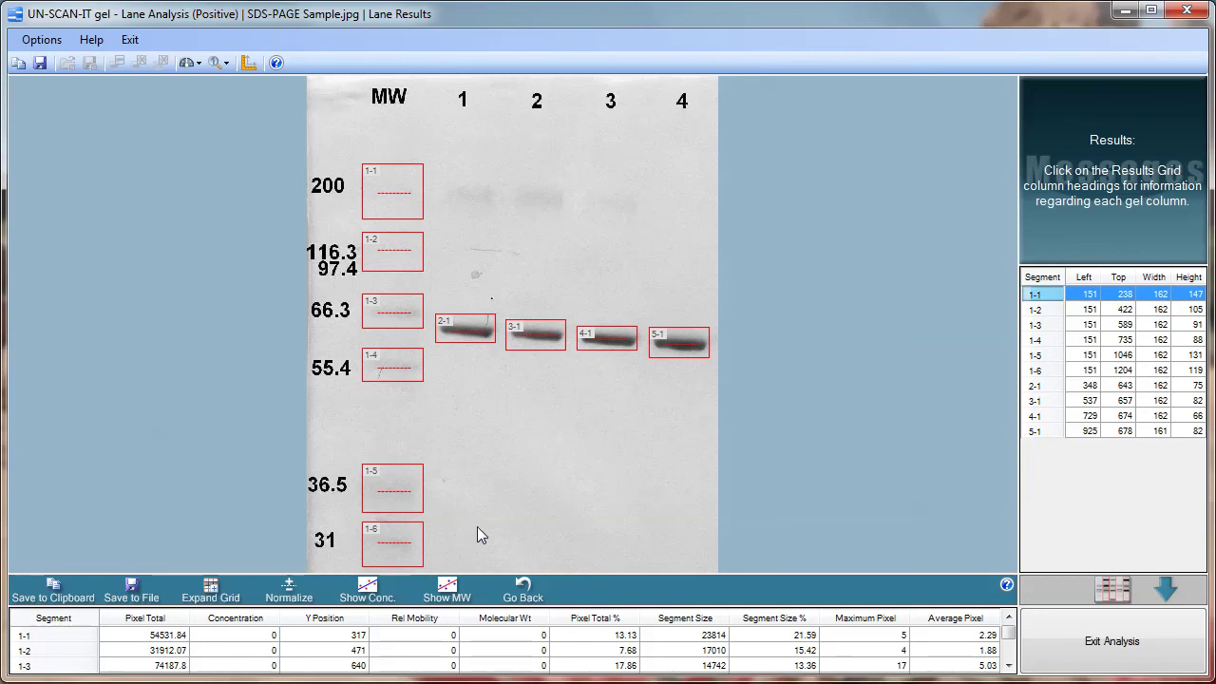
# - Check the explanations of the Pixel Total and Y Position columns in the Lane Results table
pyautogui.click(176, 619)
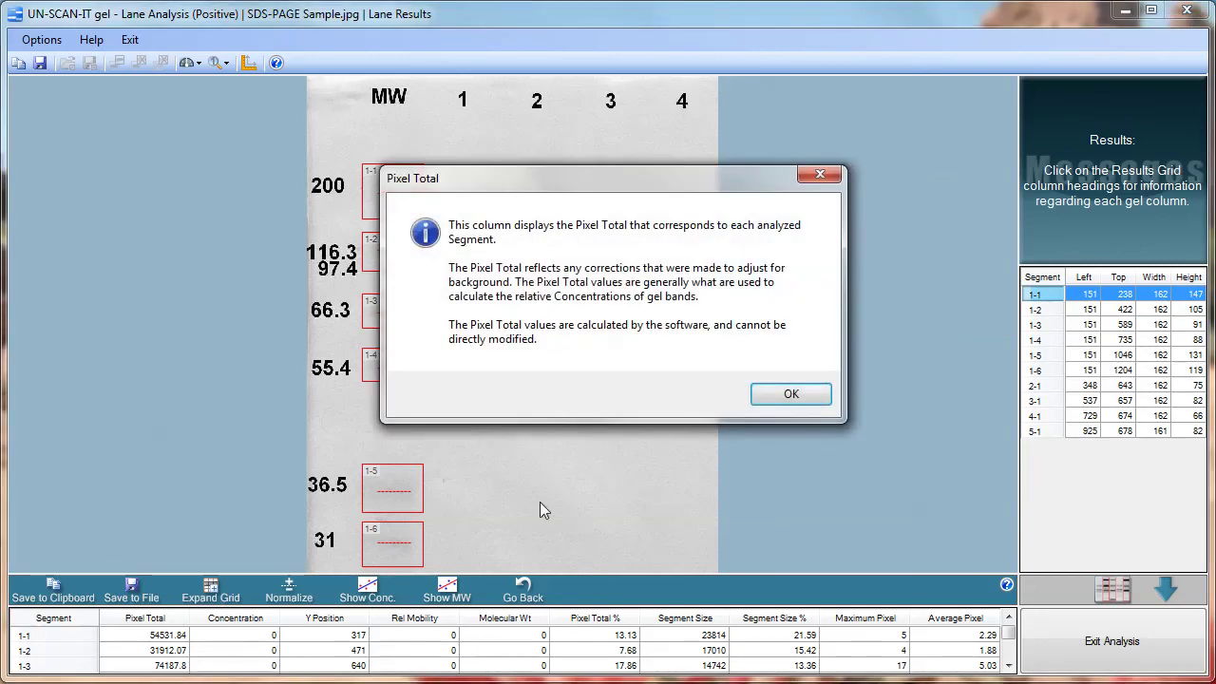
pyautogui.click(788, 402)
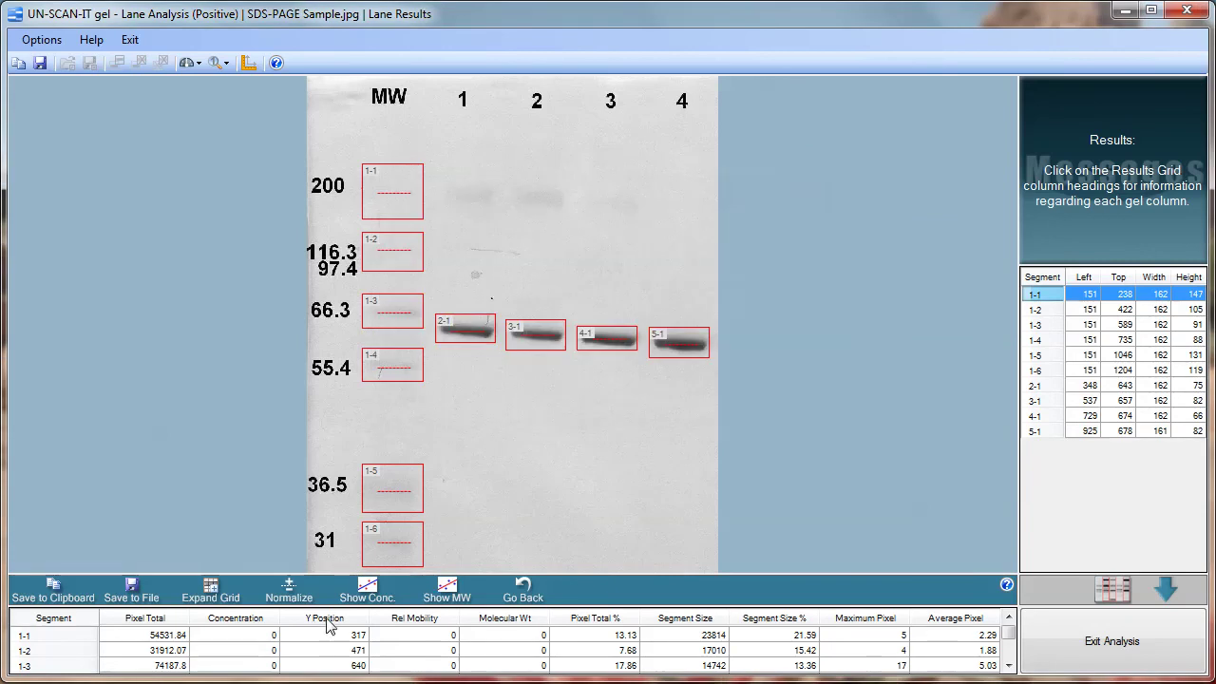
pyautogui.click(328, 619)
pyautogui.click(787, 400)
# - Assign molecular weights 200, 116.3 and 66.3 to marker segments 1-1, 1-2 and 1-3
pyautogui.click(522, 634)
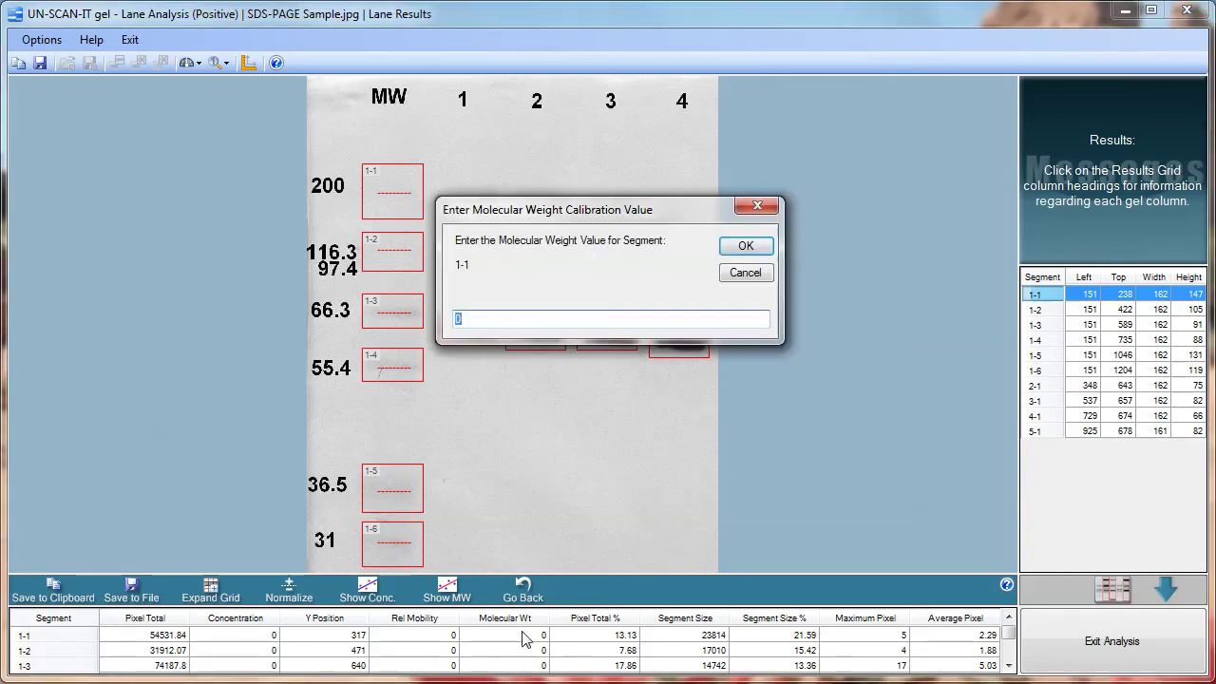
pyautogui.write('200')
pyautogui.press('Return')
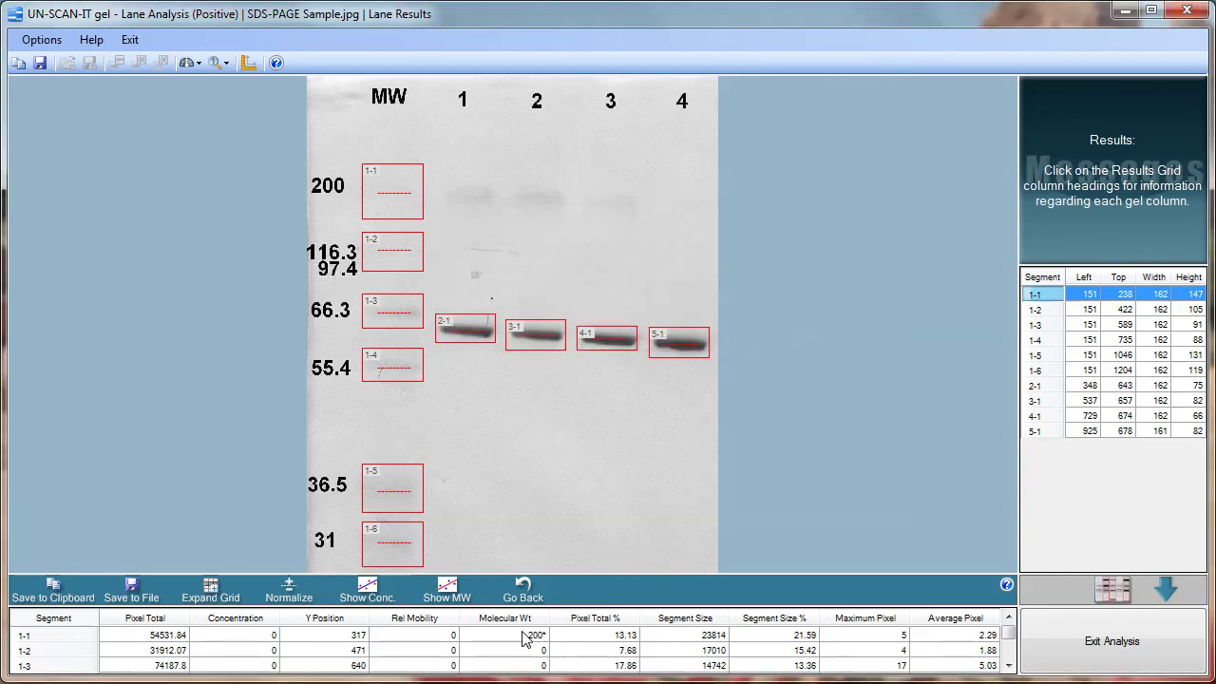
pyautogui.click(537, 654)
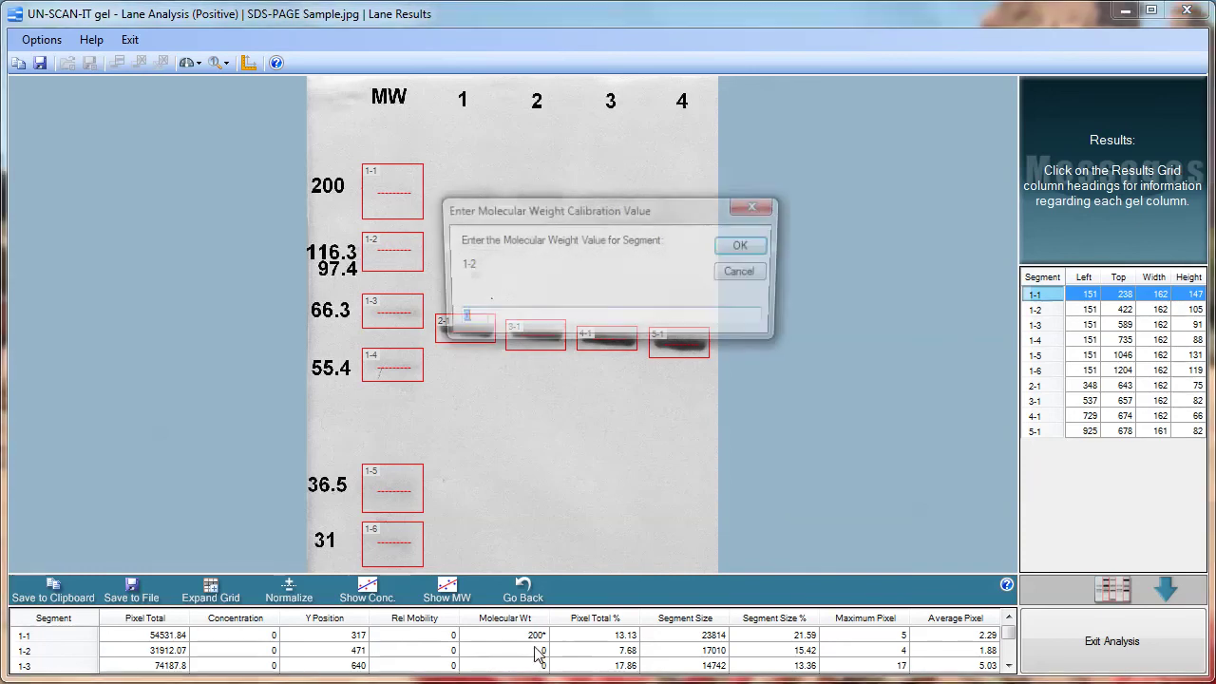
pyautogui.write('116.3')
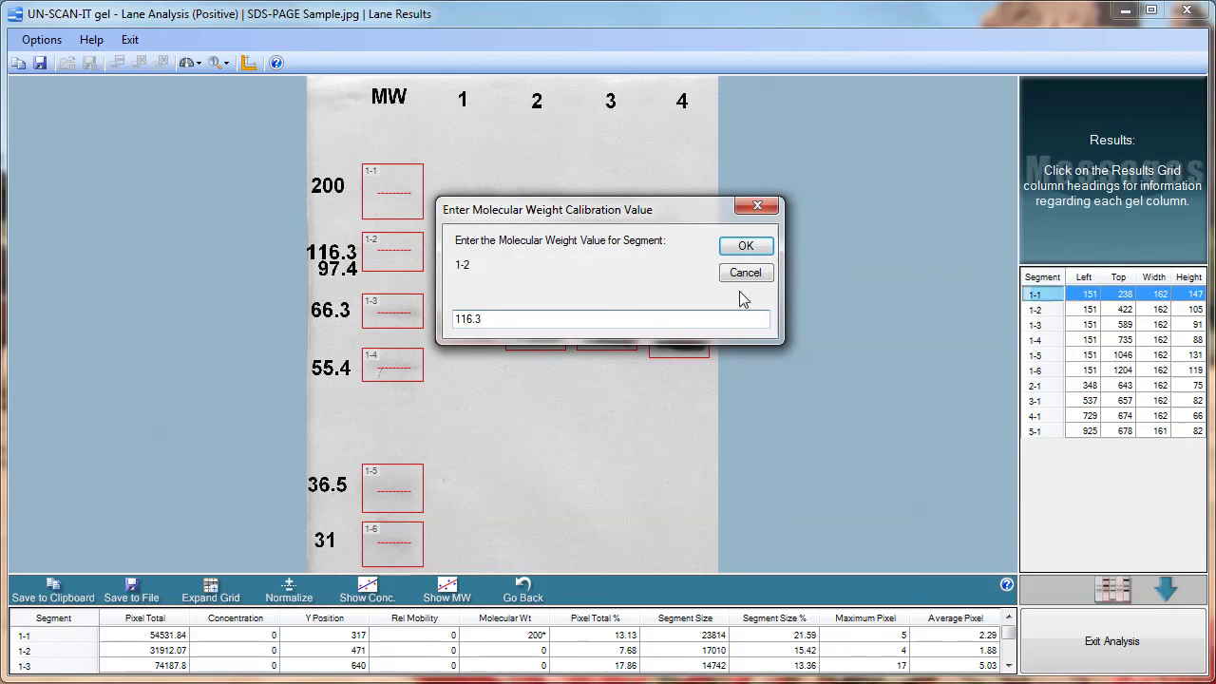
pyautogui.click(747, 249)
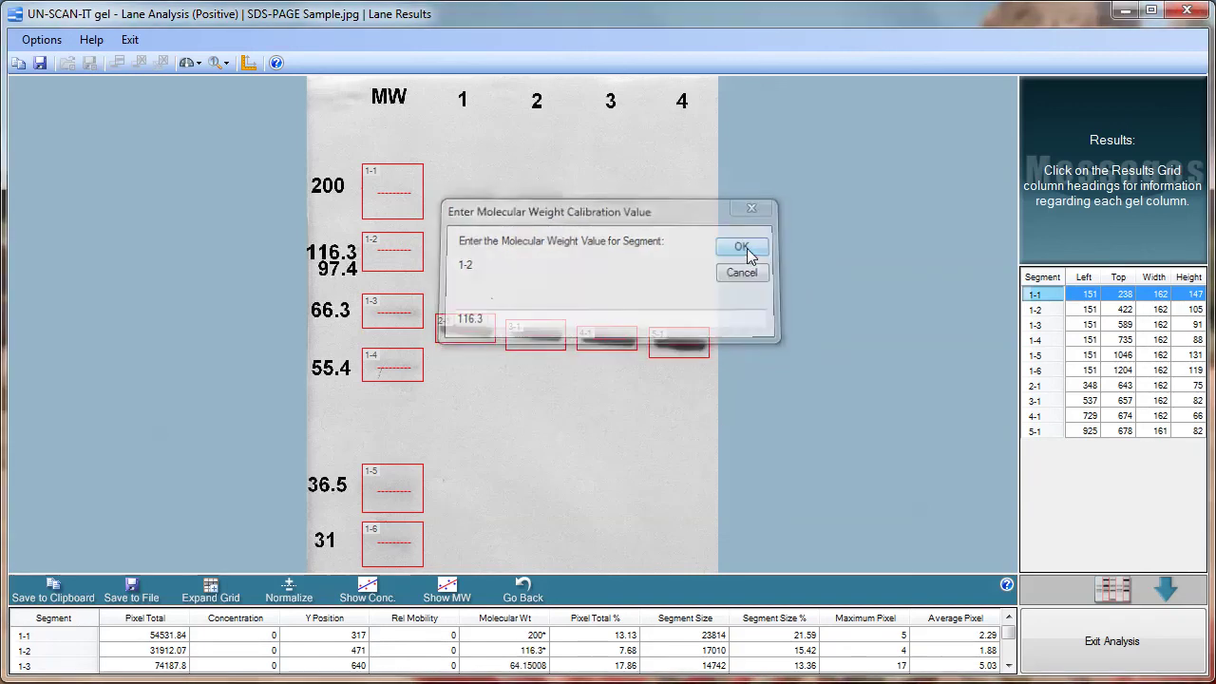
pyautogui.doubleClick(531, 666)
pyautogui.write('66')
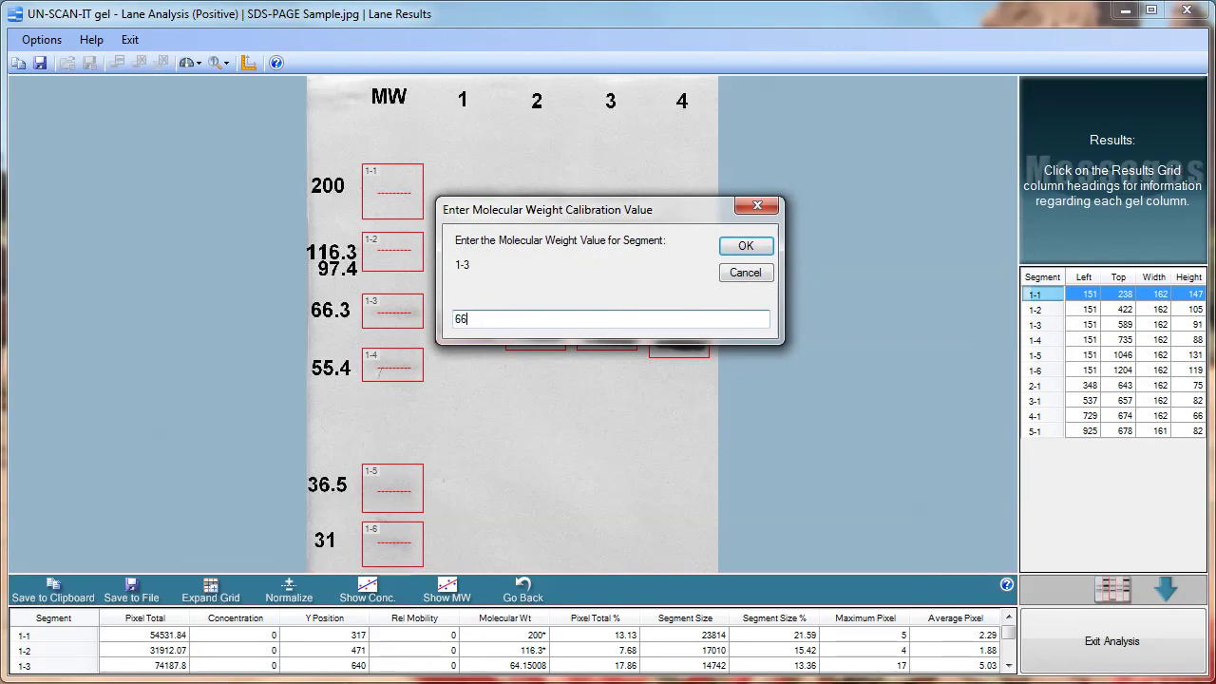
pyautogui.write('.3')
pyautogui.click(746, 246)
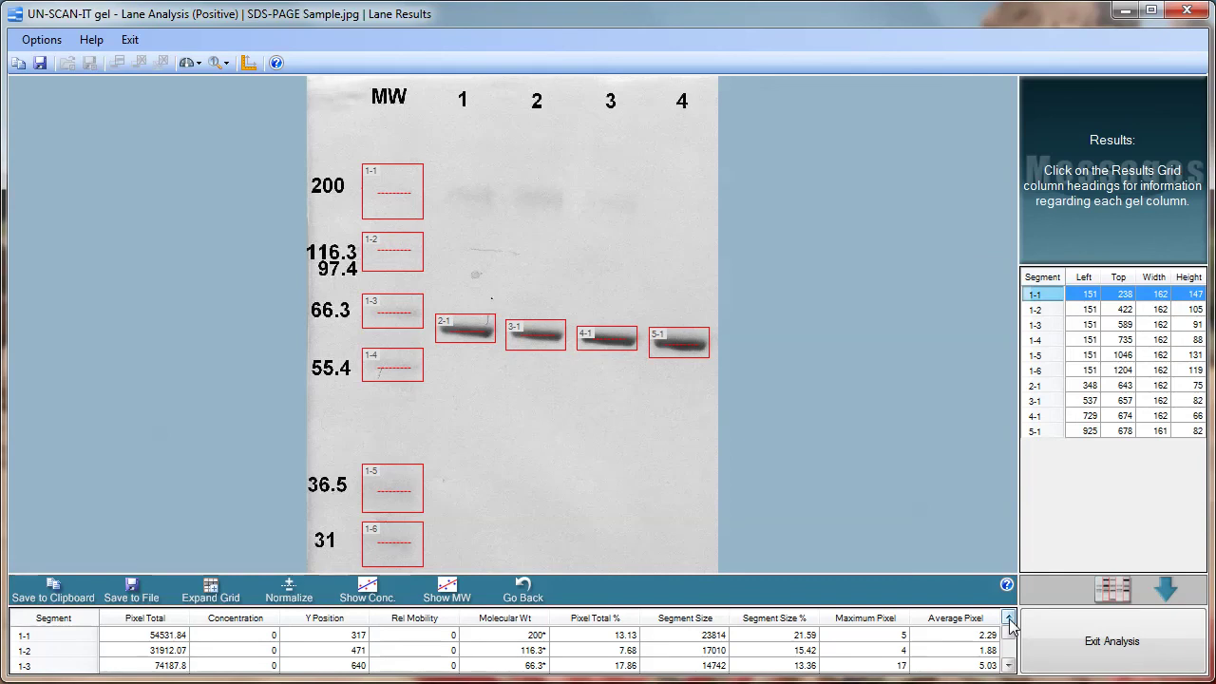
# - Set the MW Calculation Method to Proportional to 1 / MW
pyautogui.click(30, 42)
pyautogui.moveTo(133, 68)
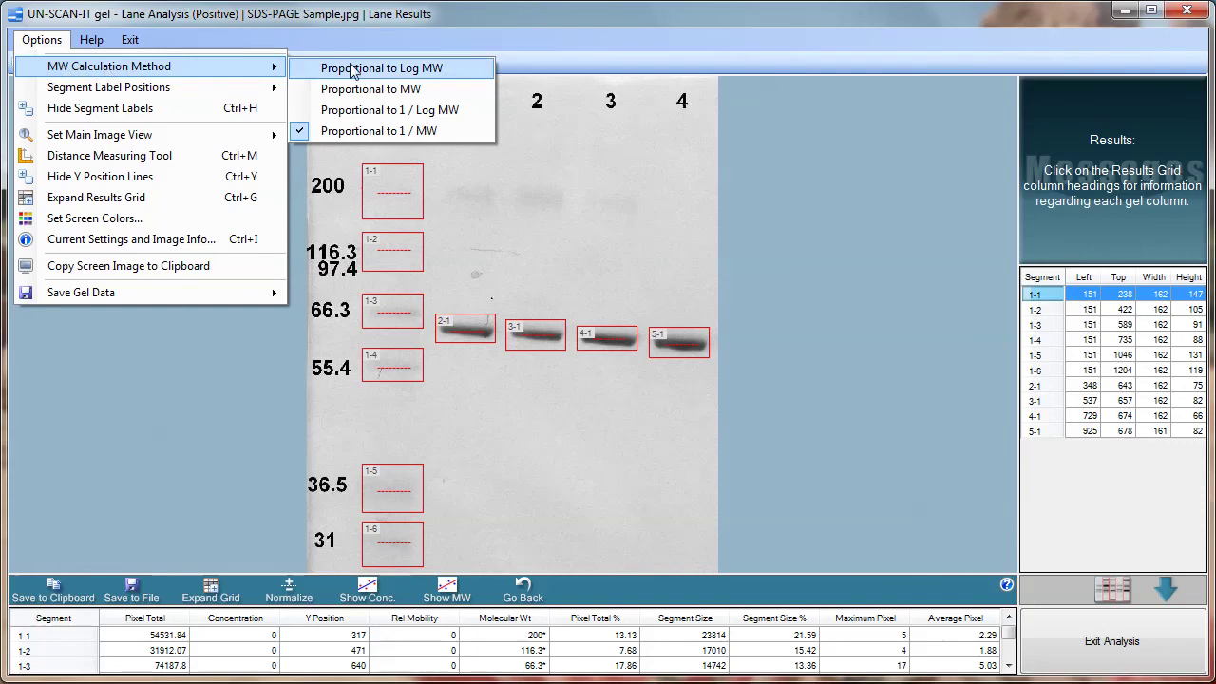
pyautogui.click(373, 134)
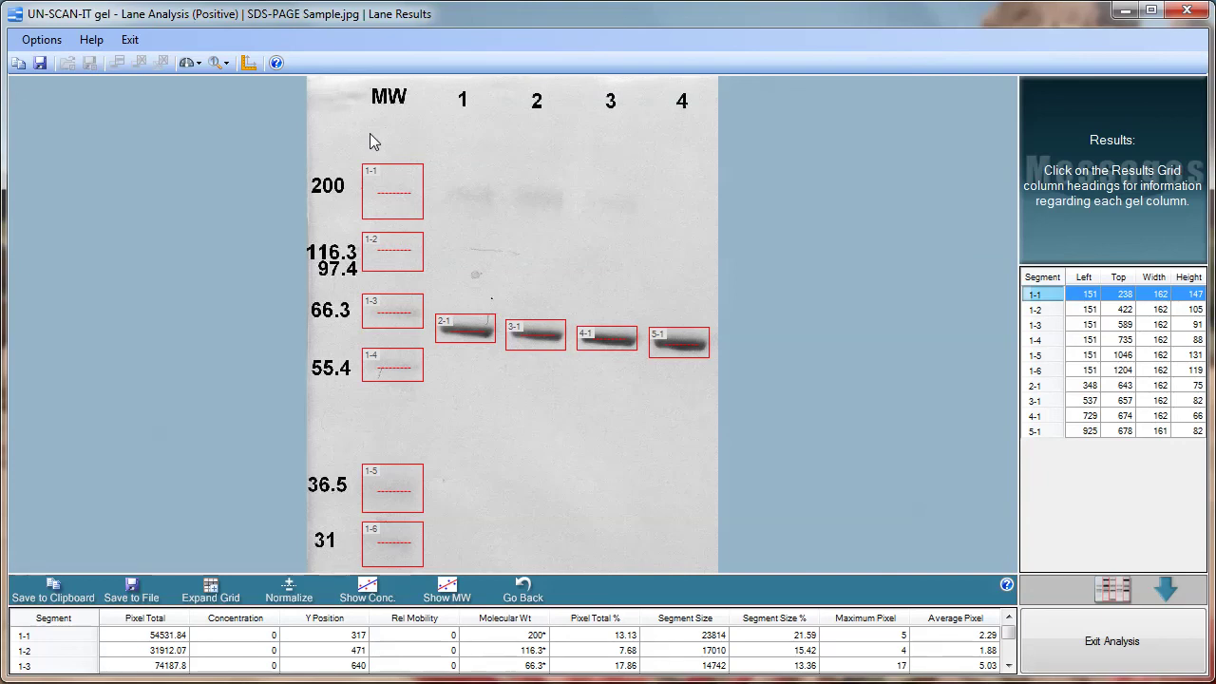
# - Scroll the results grid to review estimated weights for all segments, e.g. 3-1 at 60.31756
pyautogui.click(1008, 666)
pyautogui.click(1008, 666)
pyautogui.click(1008, 666)
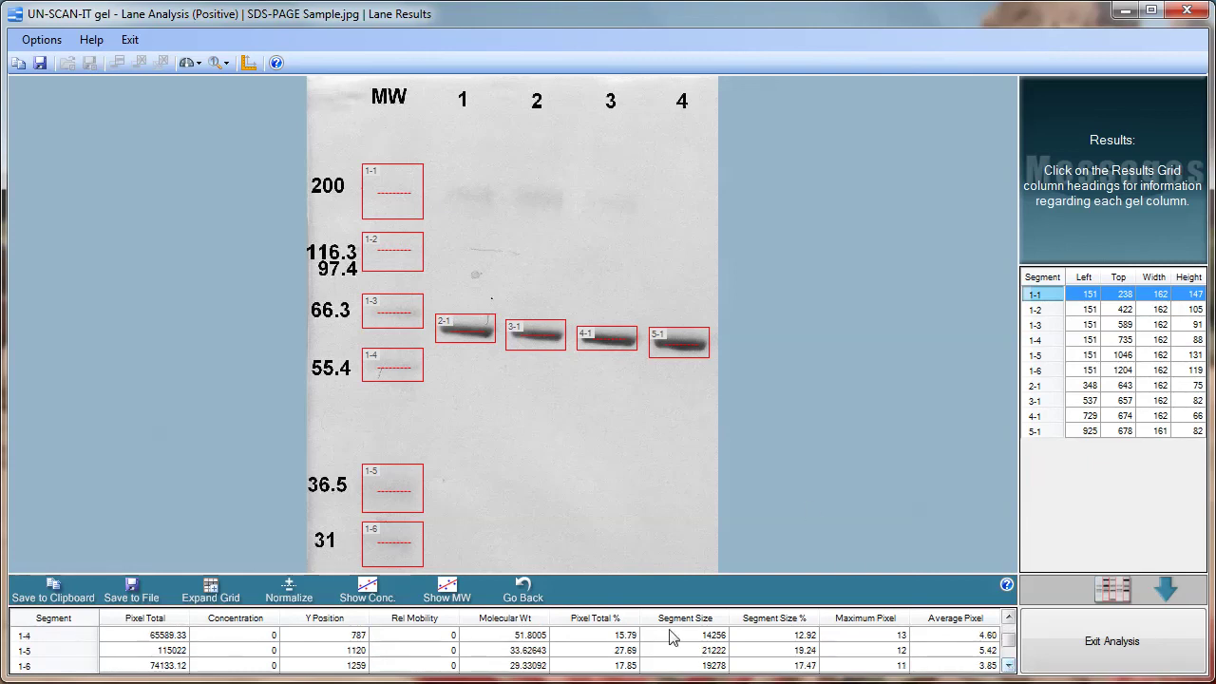
pyautogui.click(1009, 666)
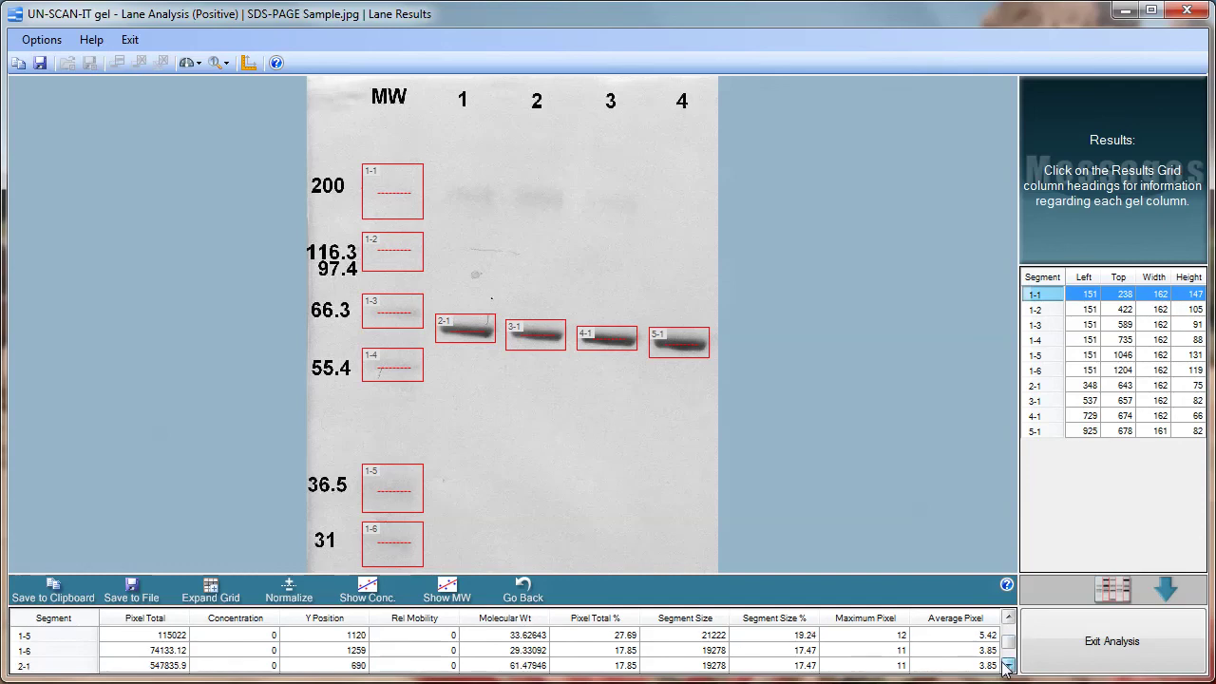
pyautogui.click(1008, 666)
pyautogui.click(1009, 666)
pyautogui.click(1009, 666)
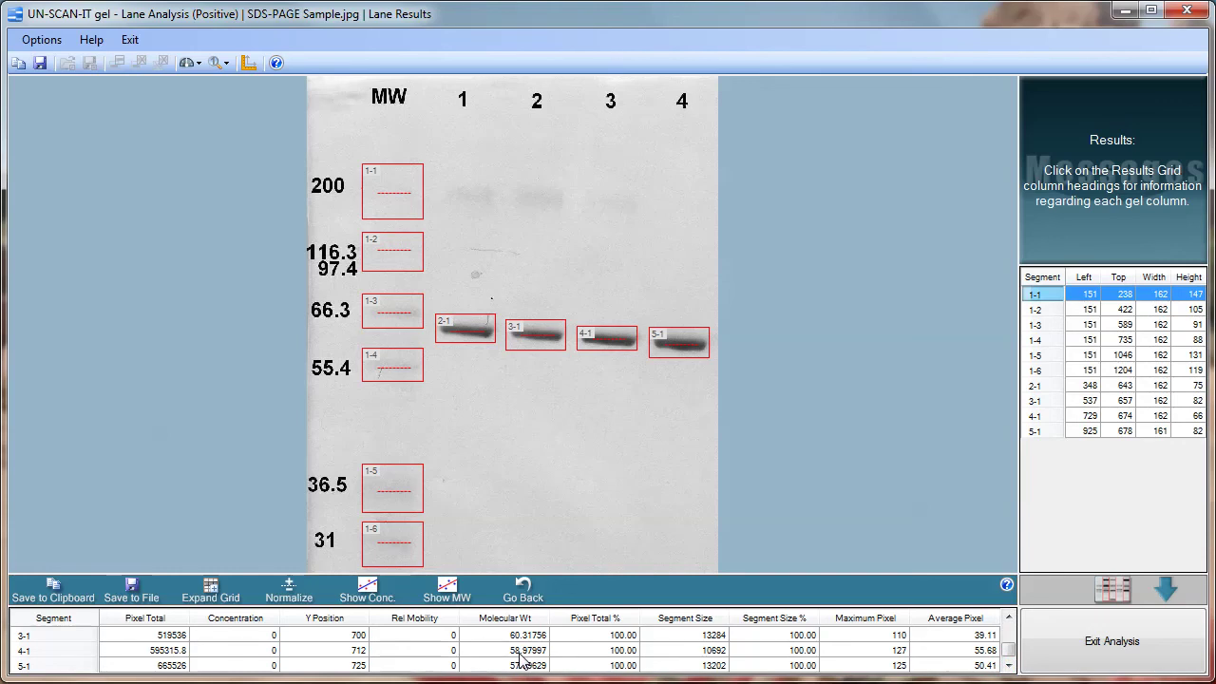
pyautogui.click(446, 585)
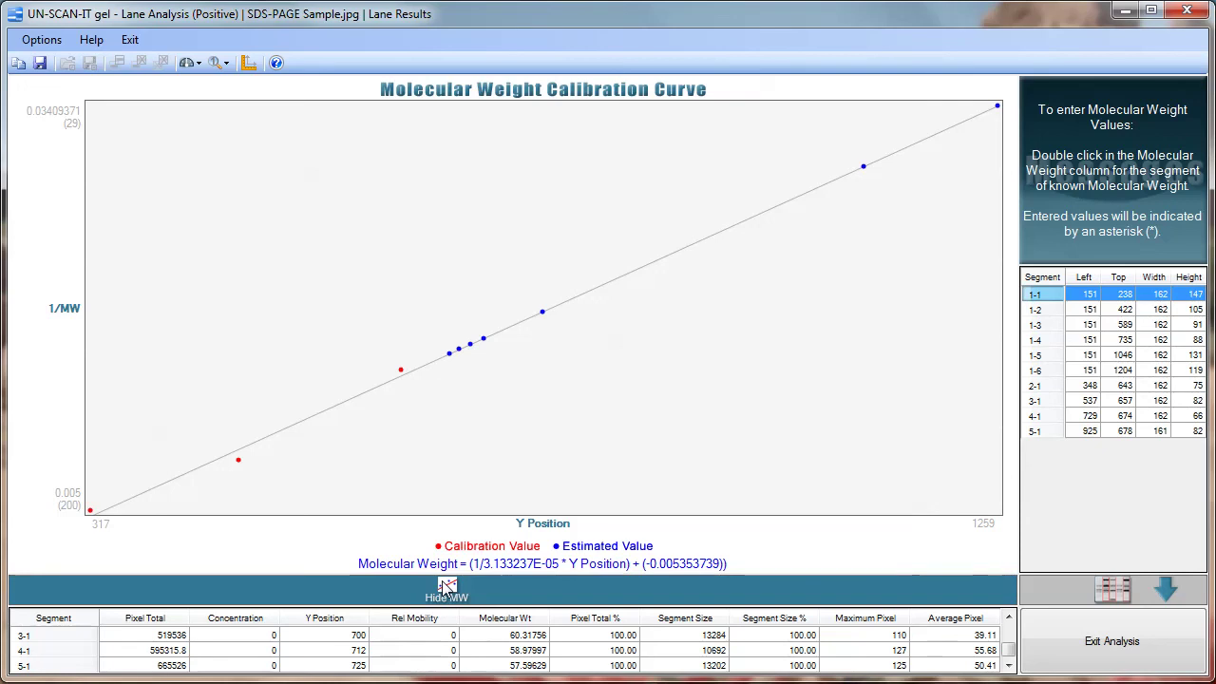
pyautogui.click(446, 586)
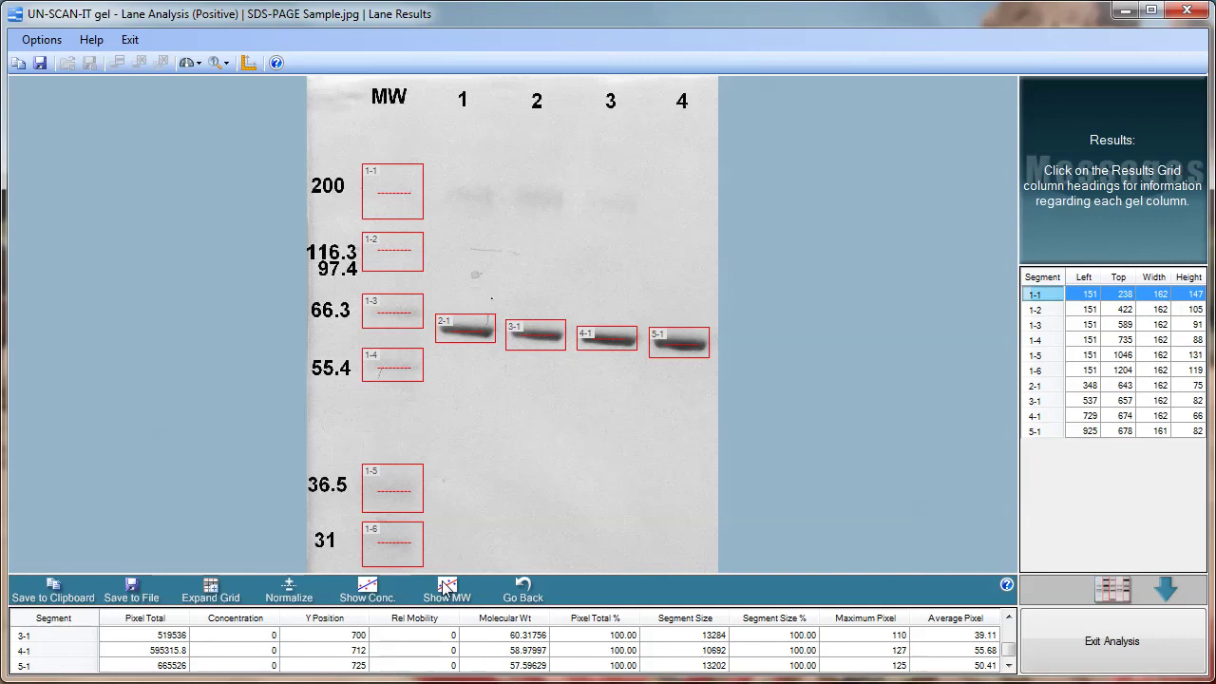
# - Copy all results columns from Pixel Total to Average Pixel to the clipboard
pyautogui.click(20, 66)
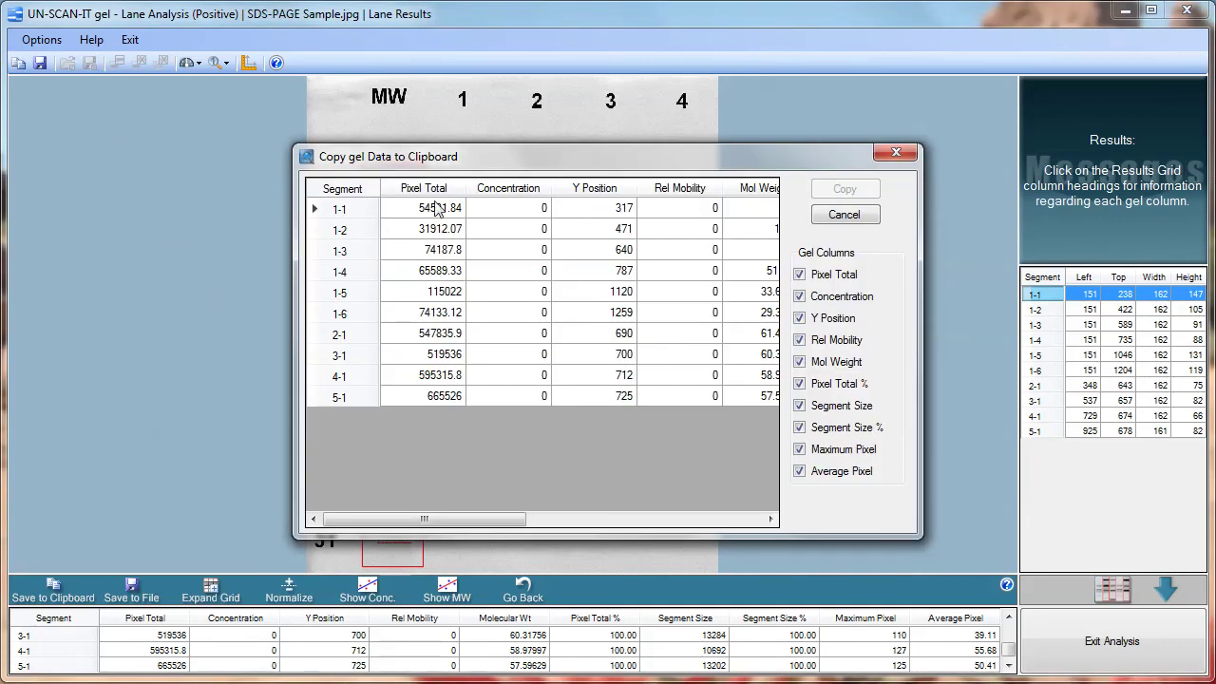
pyautogui.click(429, 194)
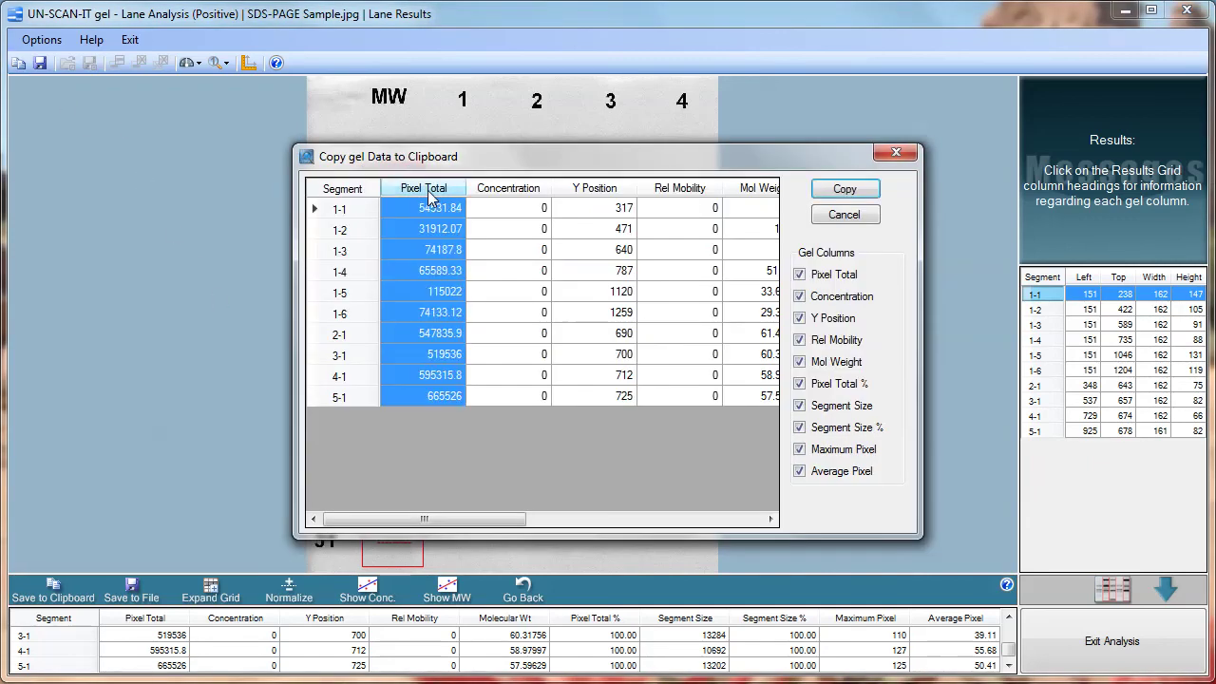
pyautogui.moveTo(430, 194); pyautogui.dragTo(818, 196)
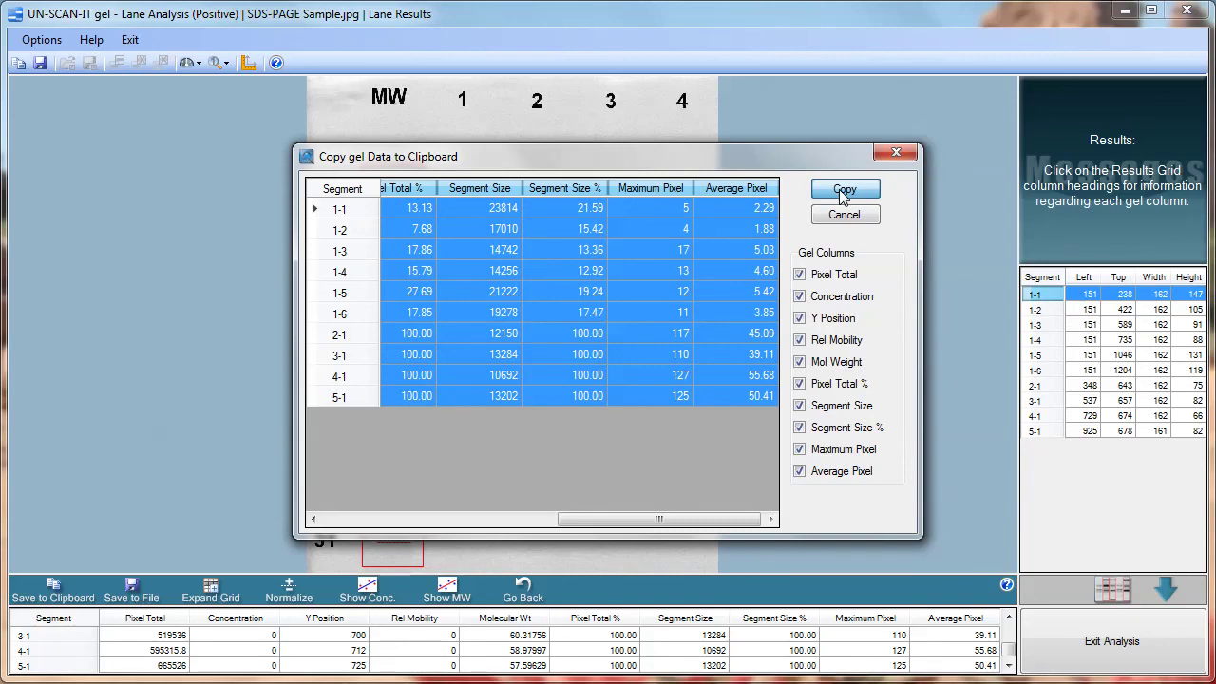
pyautogui.click(839, 189)
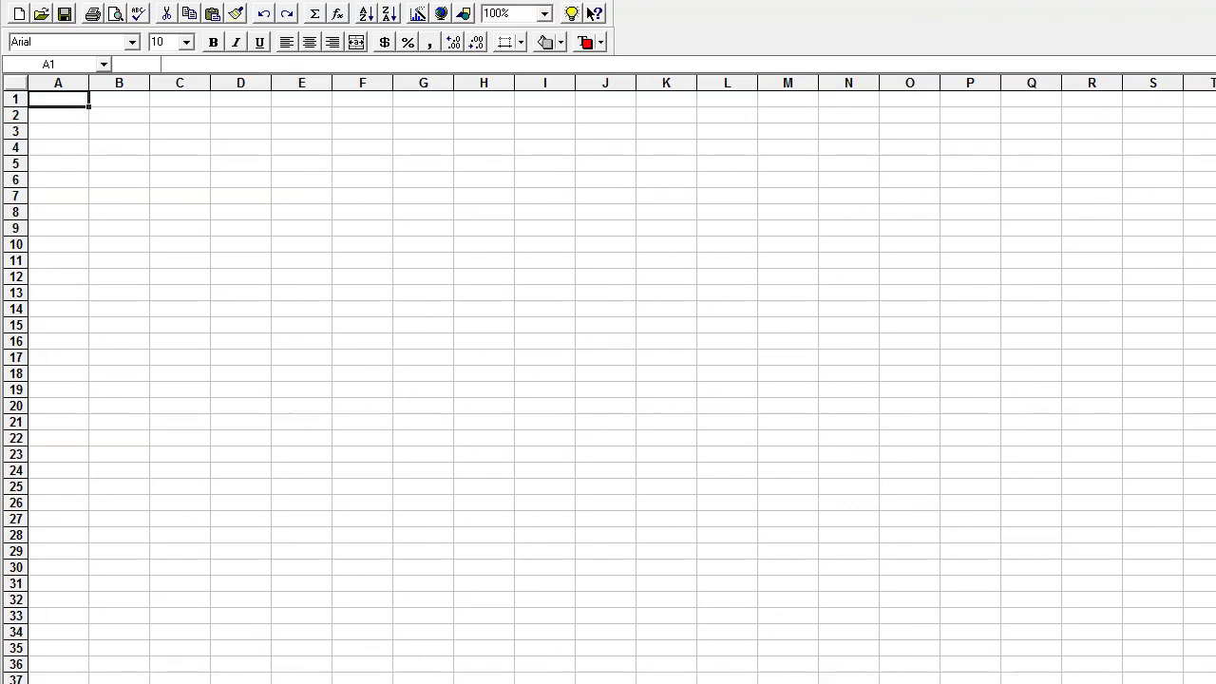
# - Paste the gel results into Excel starting at A1, filling A1:K11, then deselect
pyautogui.hotkey('alt', 'e')
pyautogui.click(114, 101)
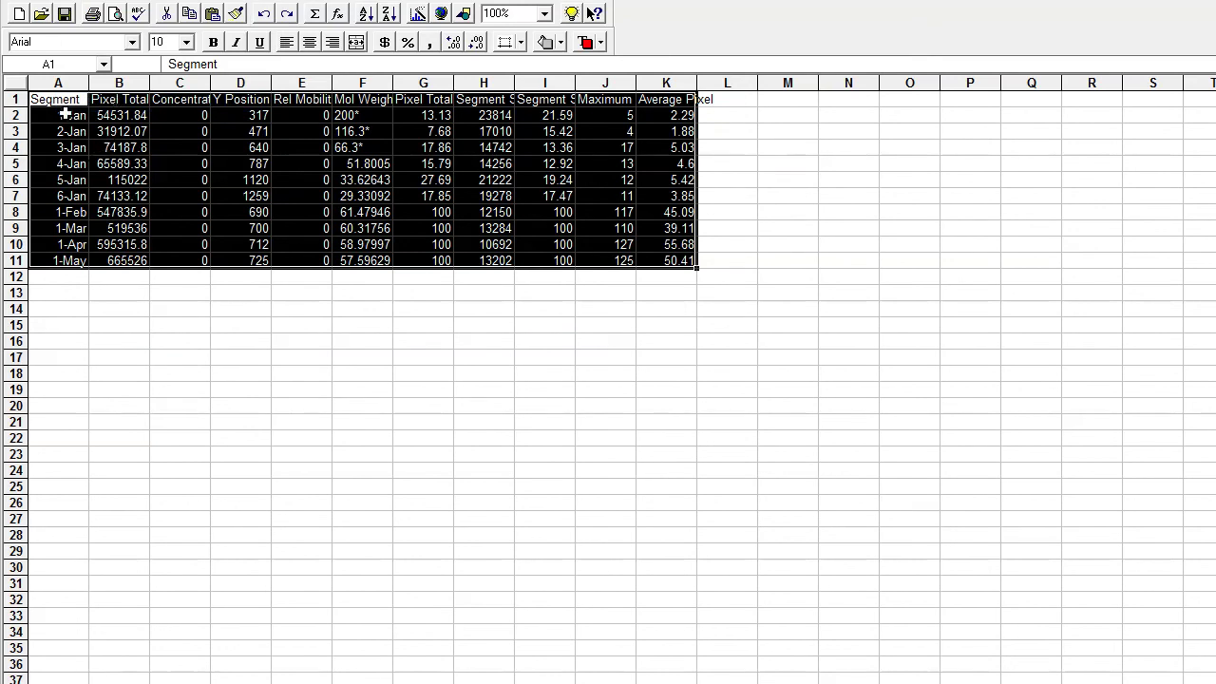
pyautogui.click(123, 371)
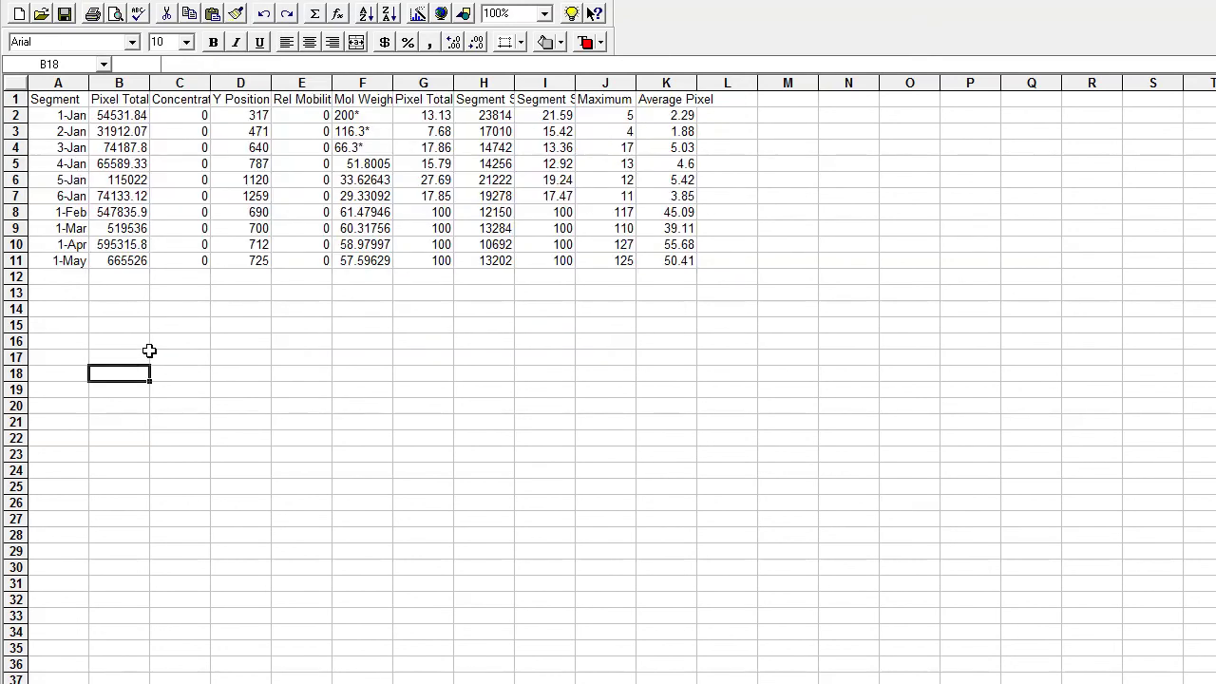